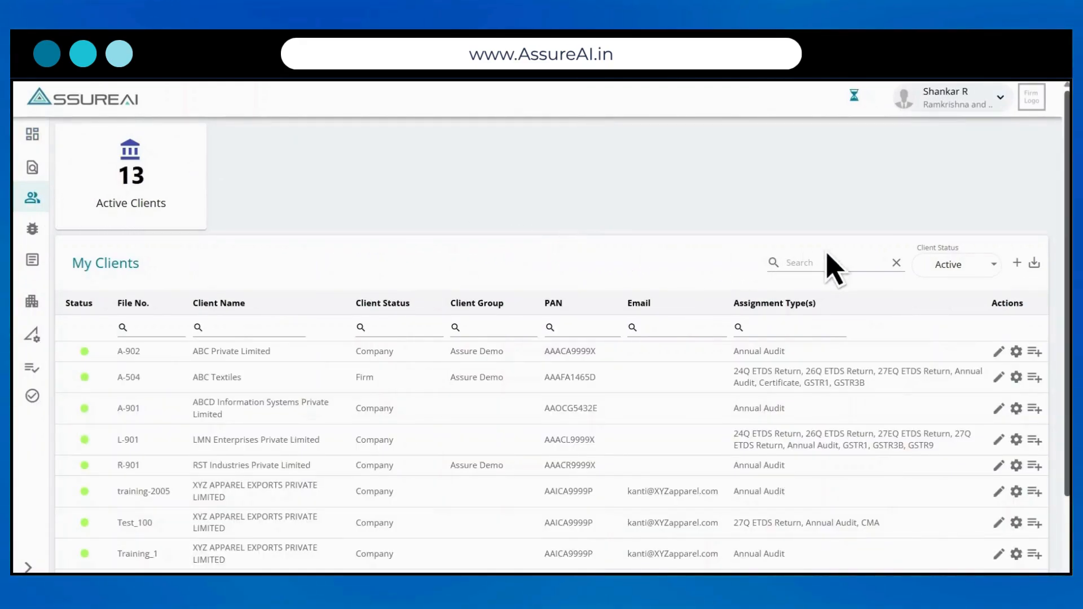
Step: Open the Add Client form from the My Clients page
click(1017, 263)
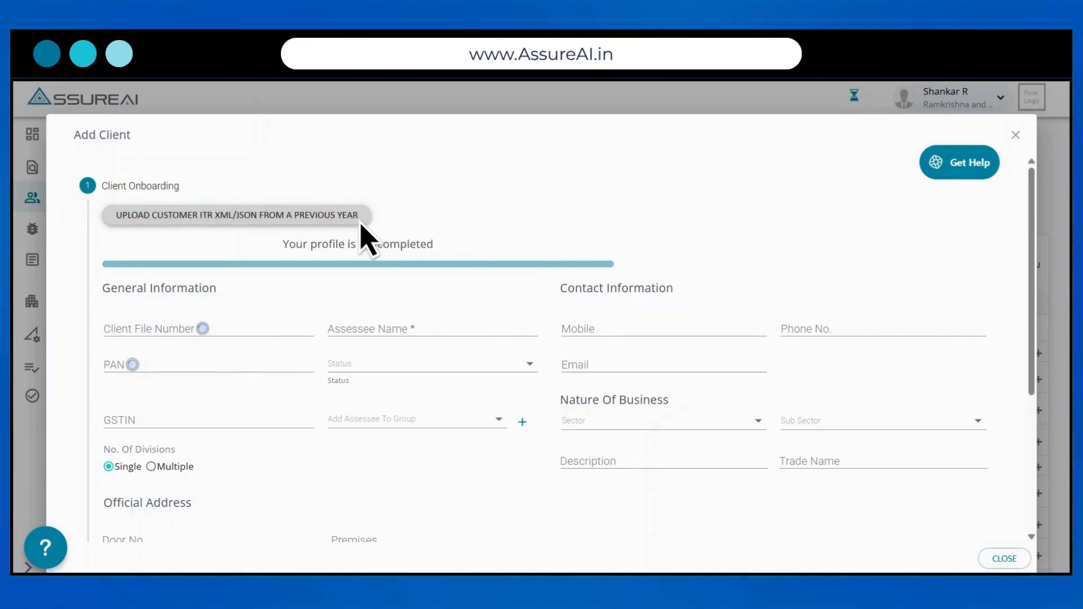
Step: Prefill the client profile from the previous-year ITR6 XML file in the Training folder
click(342, 221)
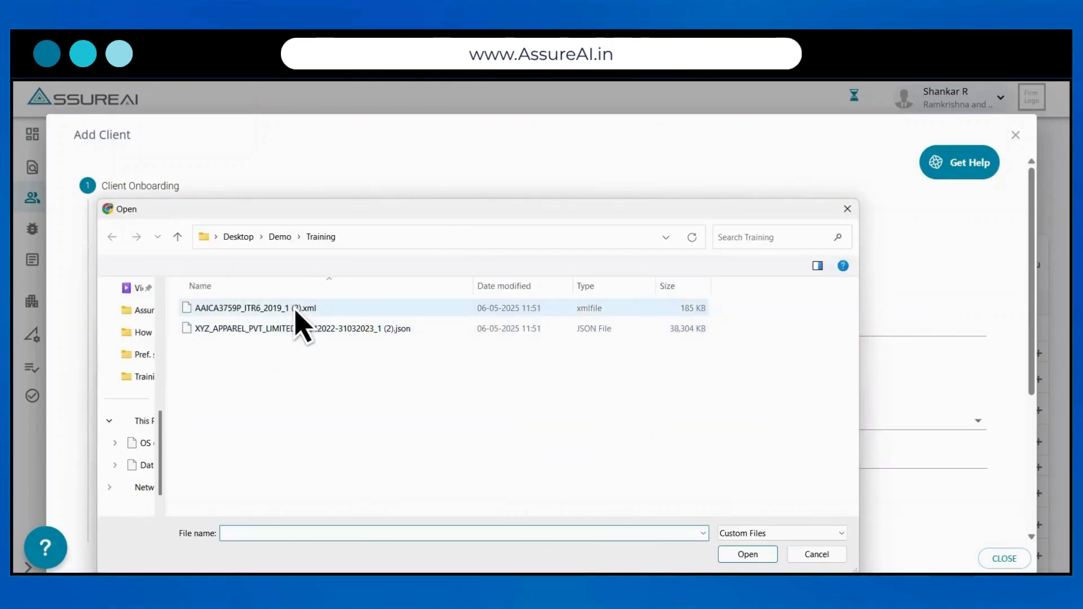
click(296, 309)
click(758, 558)
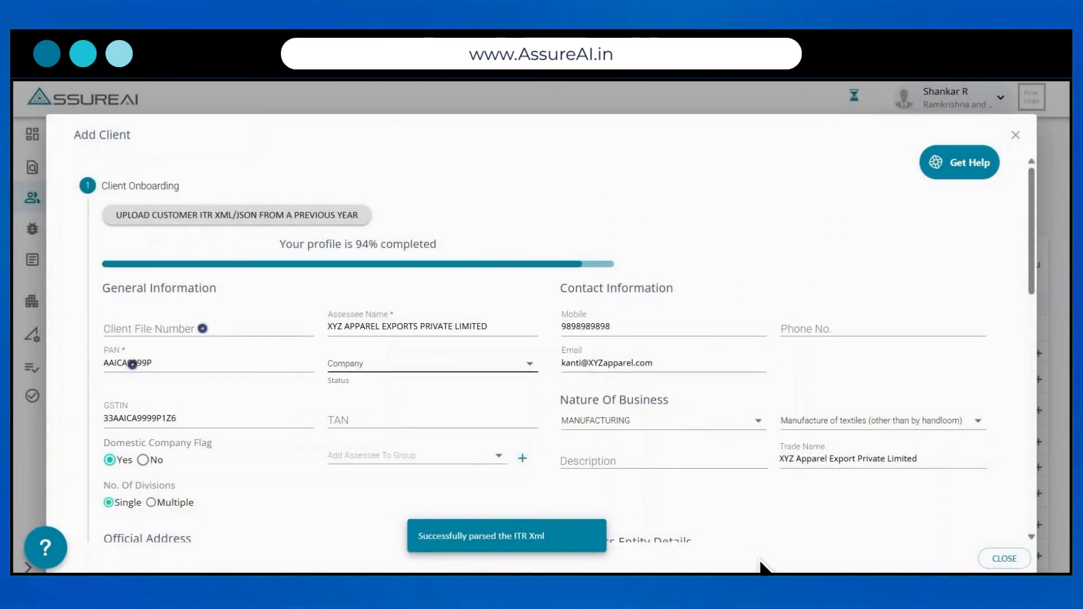
Step: Enter AA_XYZ_Test as the client file number, then move down to Key People
click(131, 364)
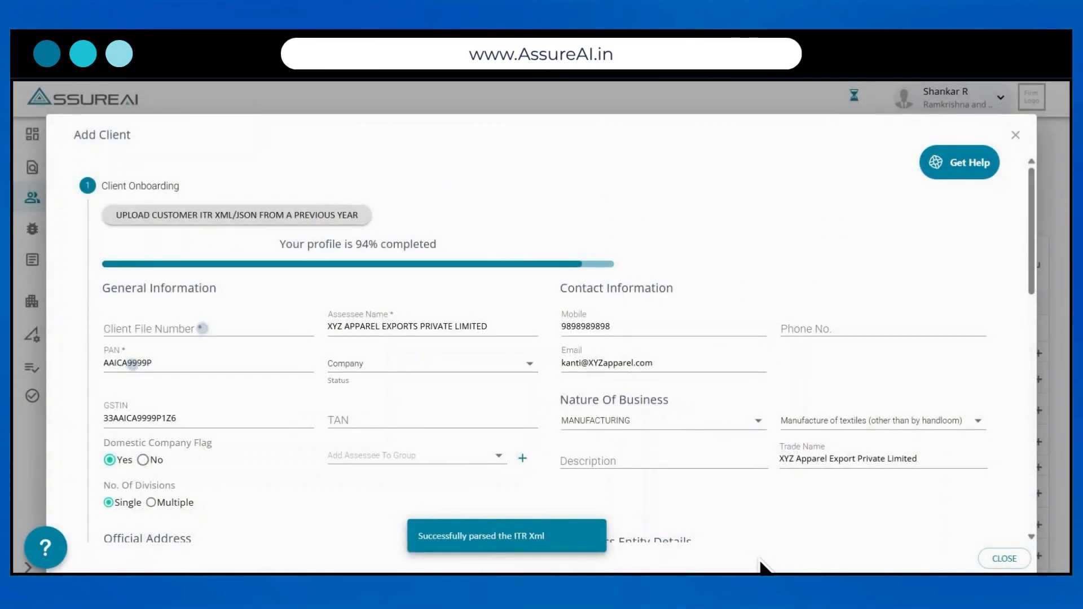
scroll(763, 564, down, 1)
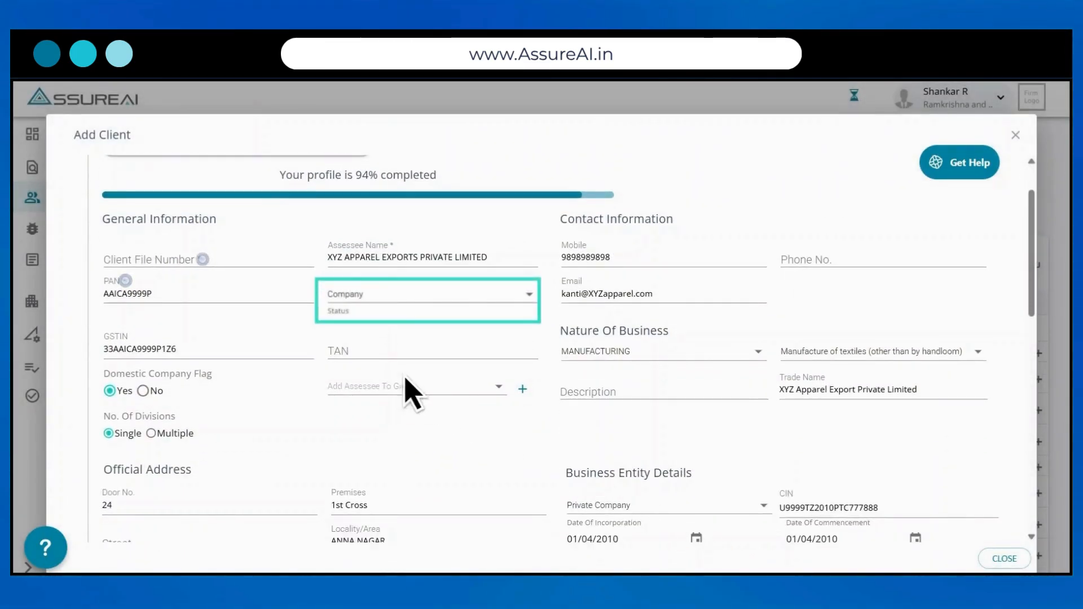
click(180, 261)
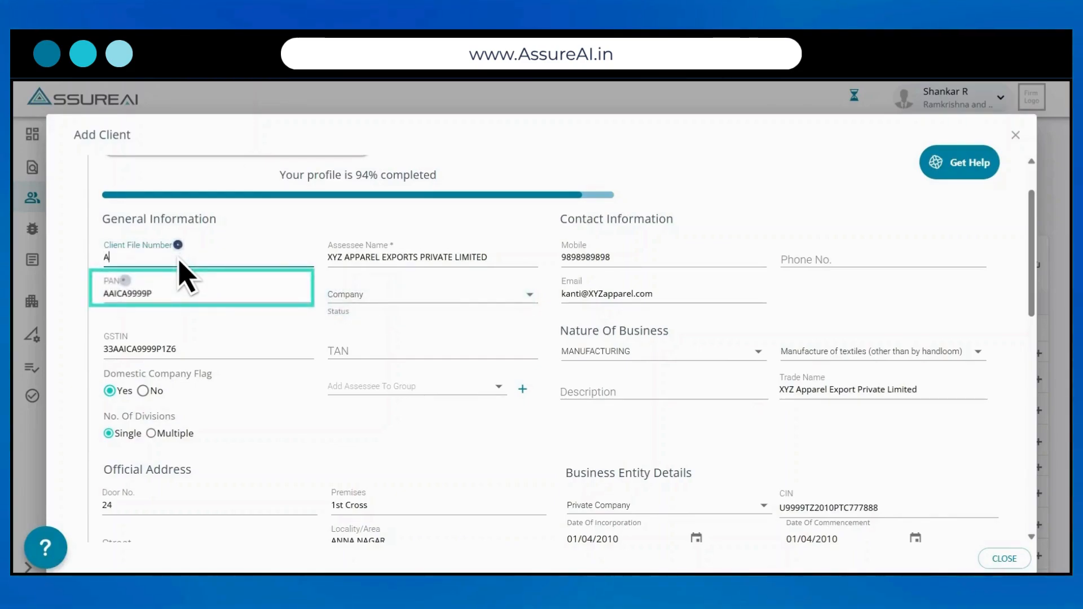
text(AA_XYZ)
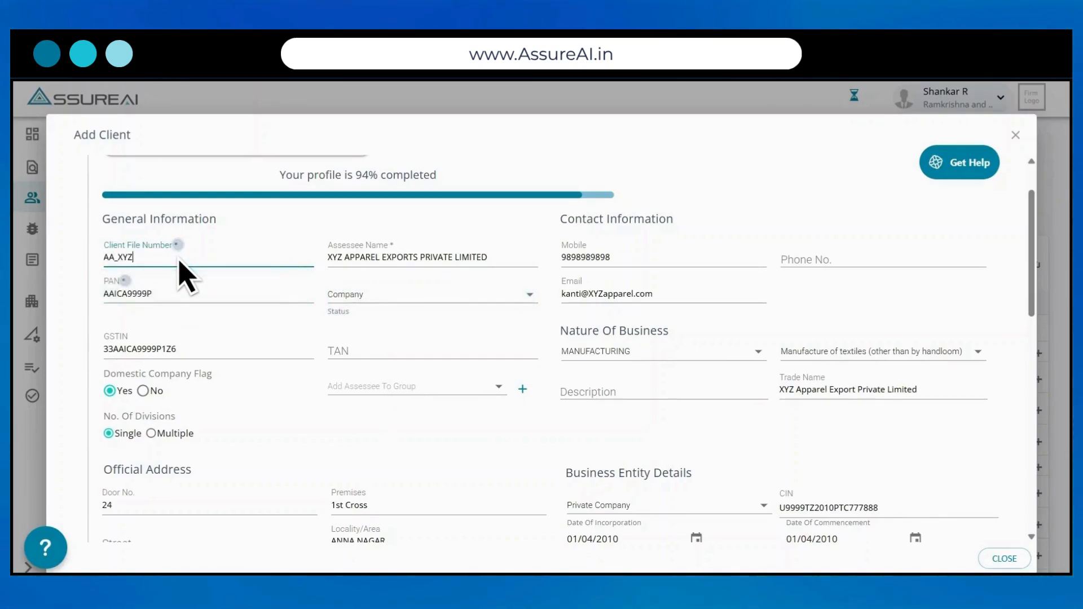
text(_Teest)
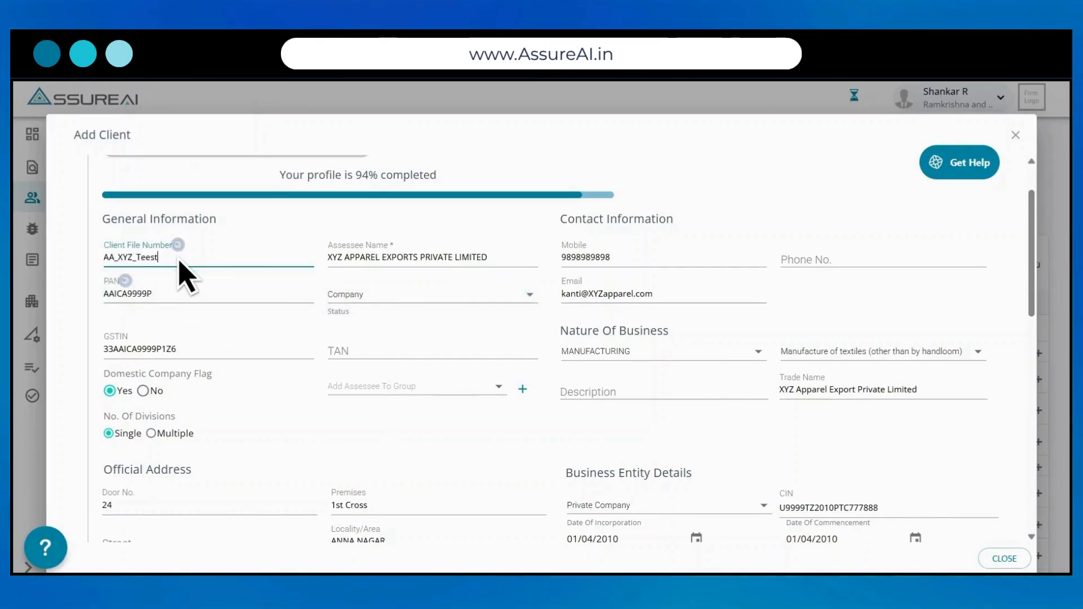
text(st)
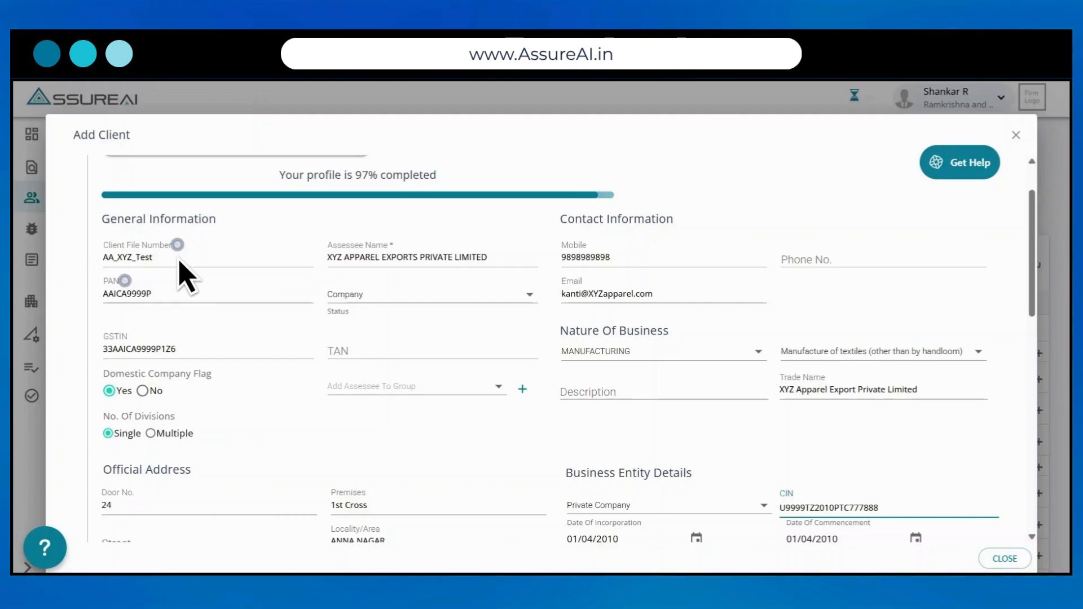
click(180, 260)
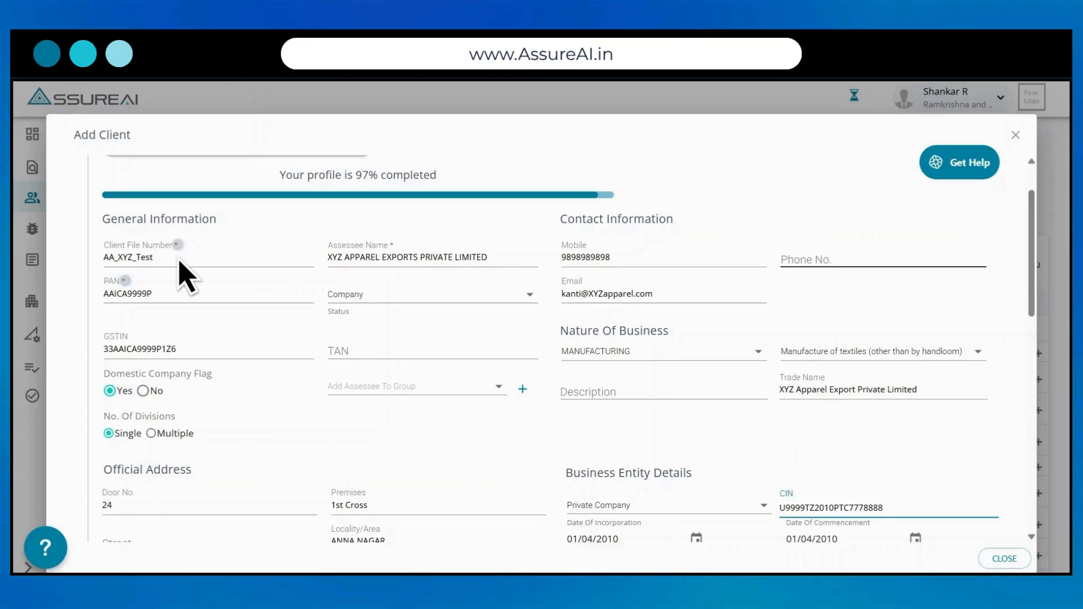
scroll(179, 261, down, 3)
scroll(179, 262, down, 4)
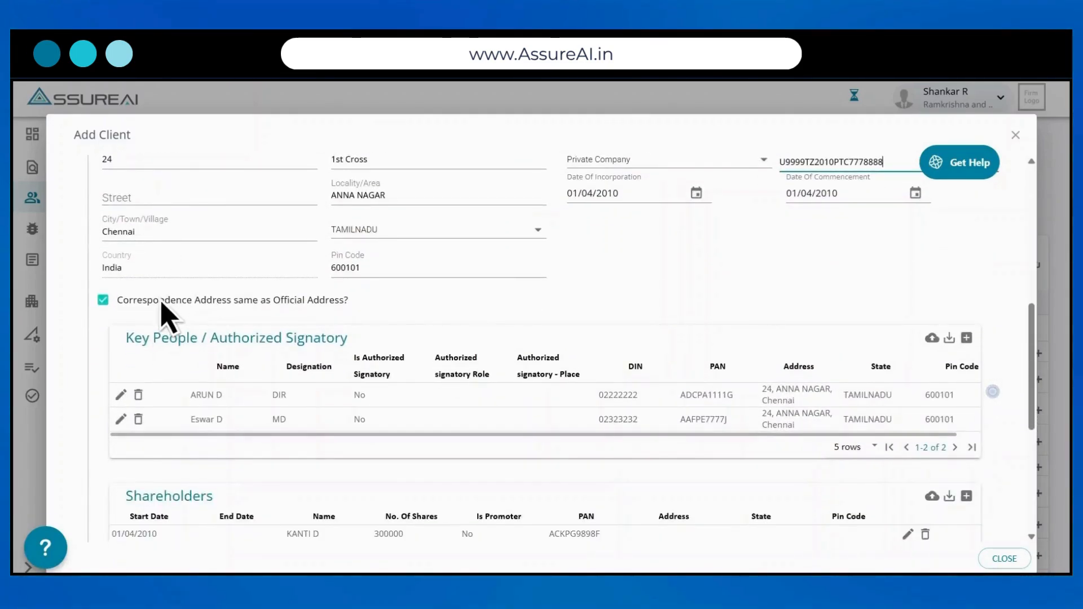
Step: Make the first key person an authorized signatory with the role Director
click(121, 394)
click(392, 396)
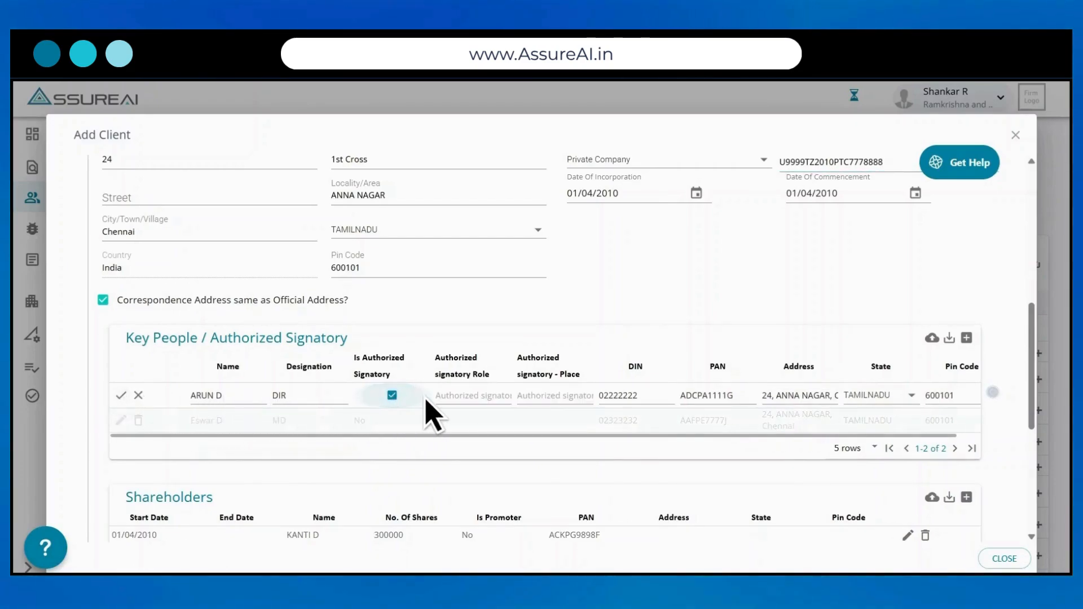
click(459, 397)
text(Dire)
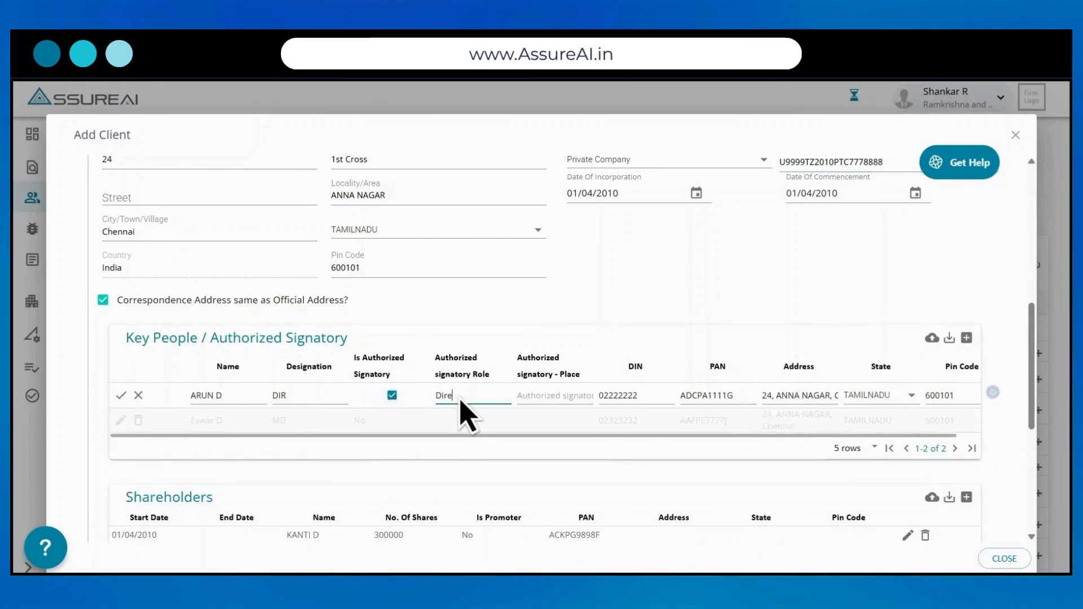
text(ctor)
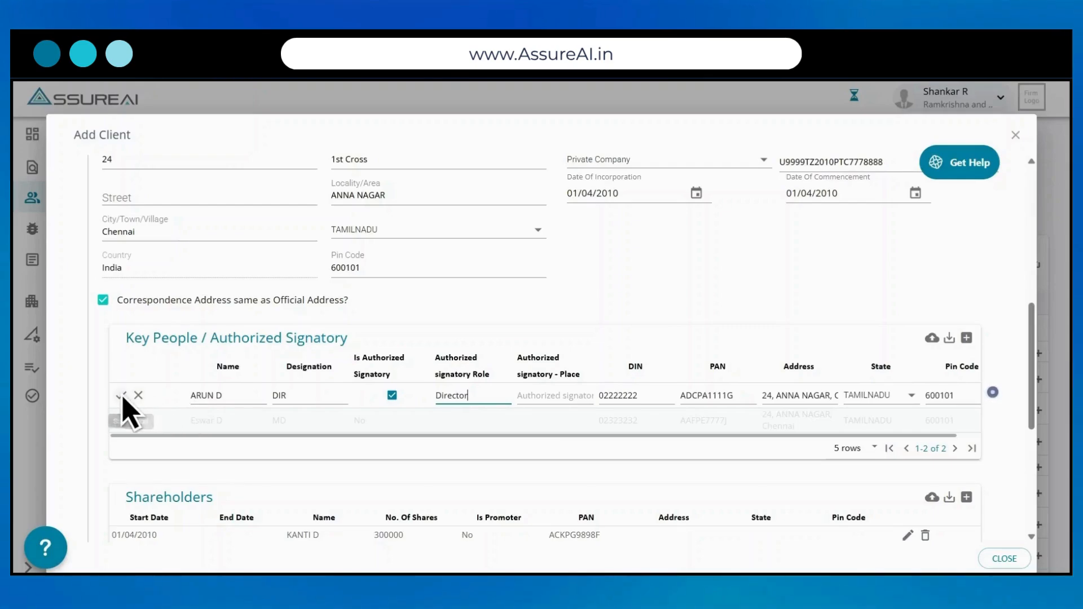
click(123, 397)
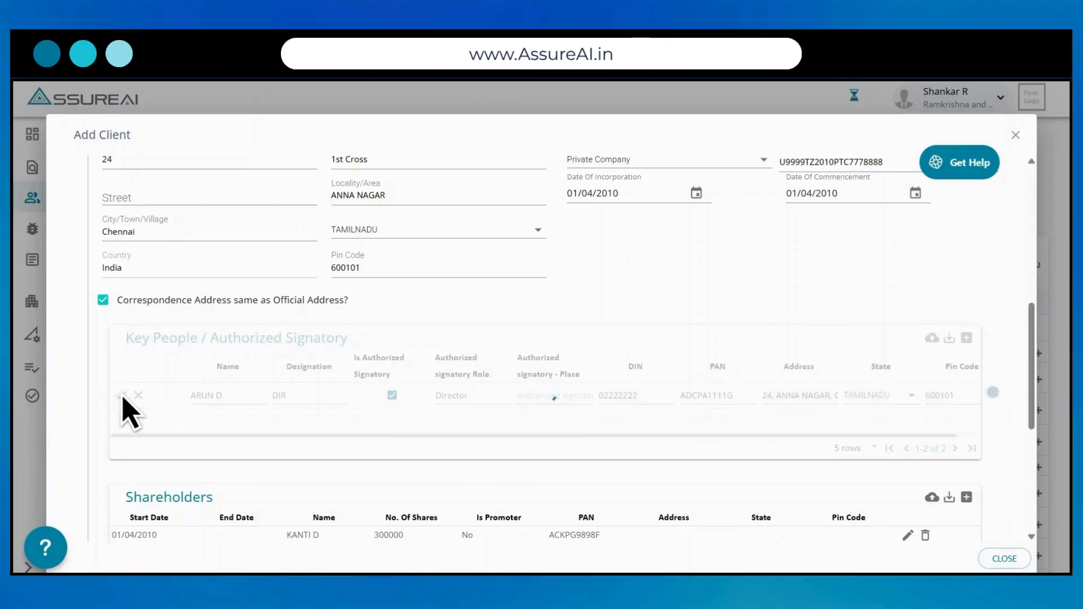
Step: Review the four prefilled shareholders, opening and cancelling an edit of the first
scroll(123, 401, down, 3)
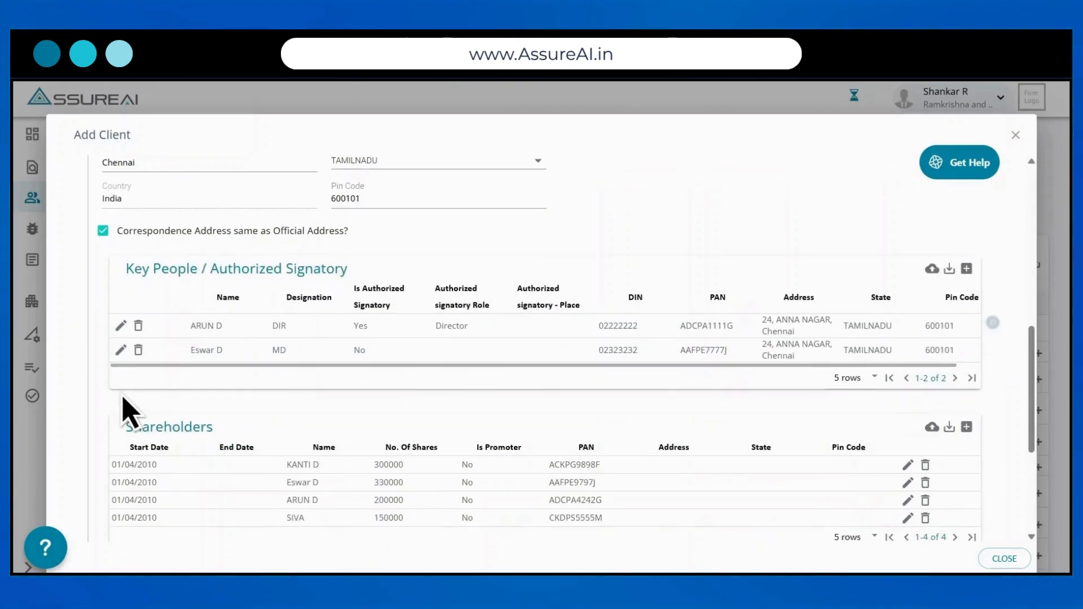
scroll(123, 397, down, 1)
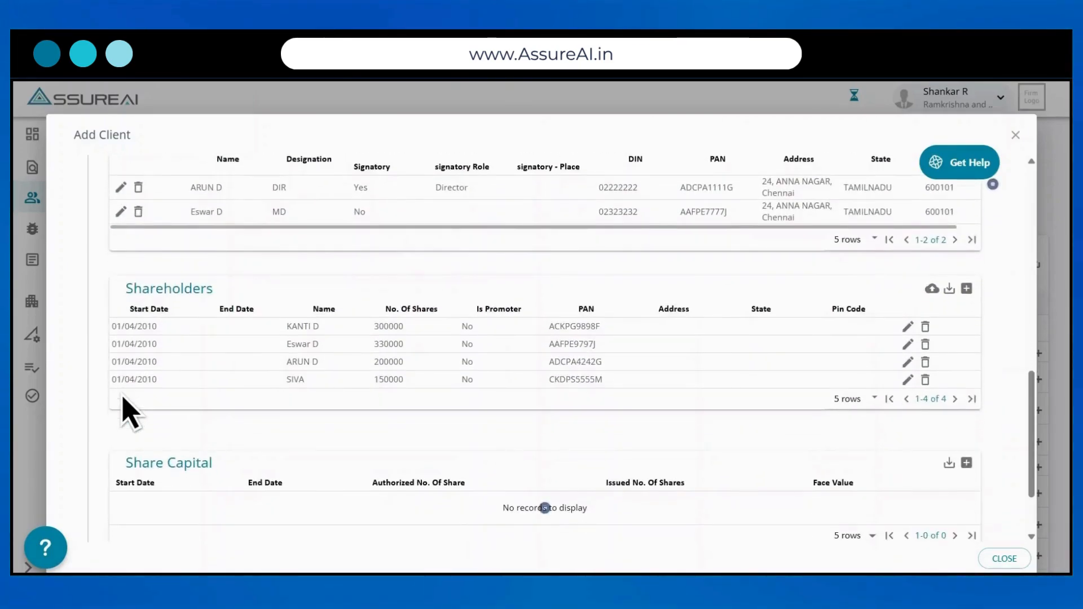
scroll(123, 398, up, 2)
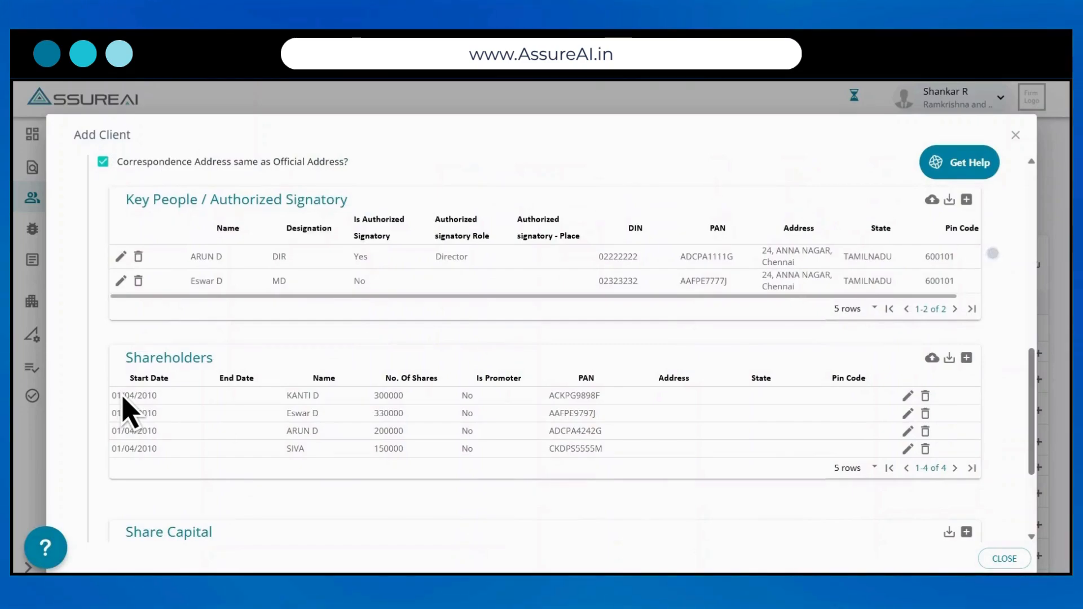
scroll(123, 402, down, 1)
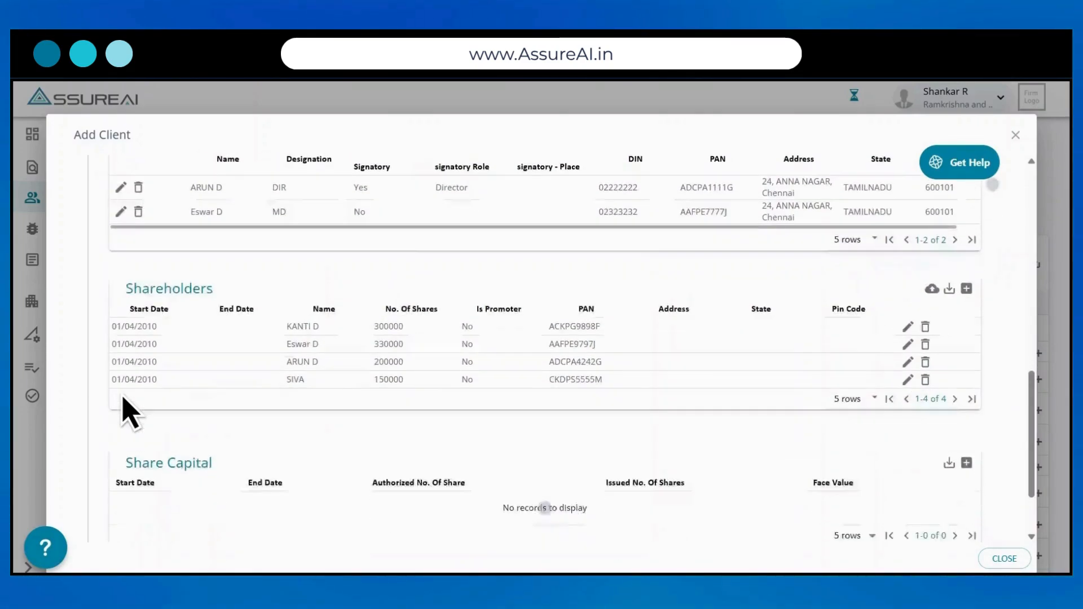
click(910, 329)
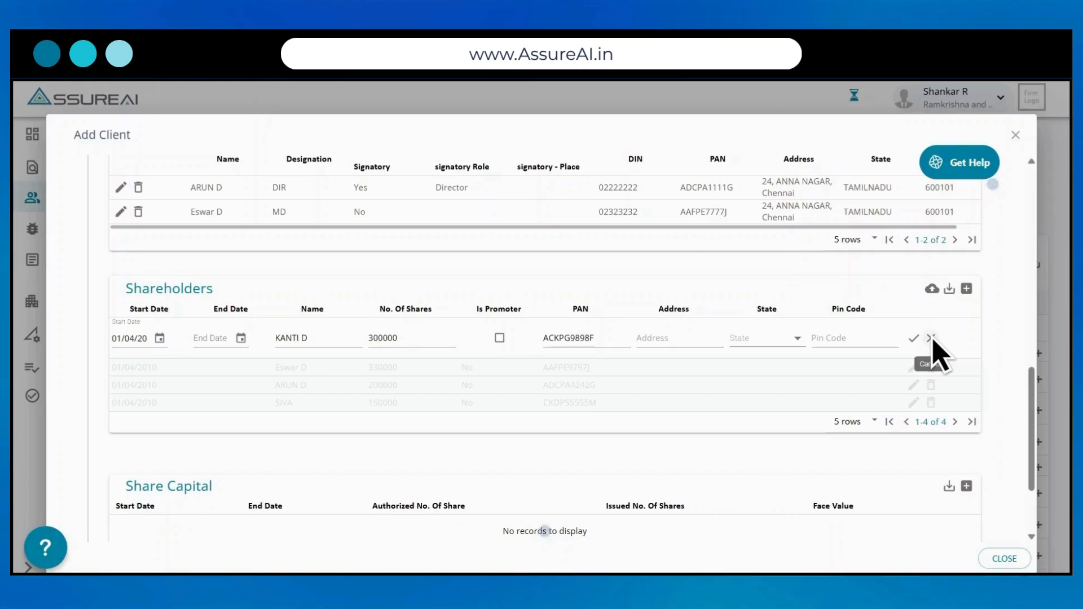
click(930, 338)
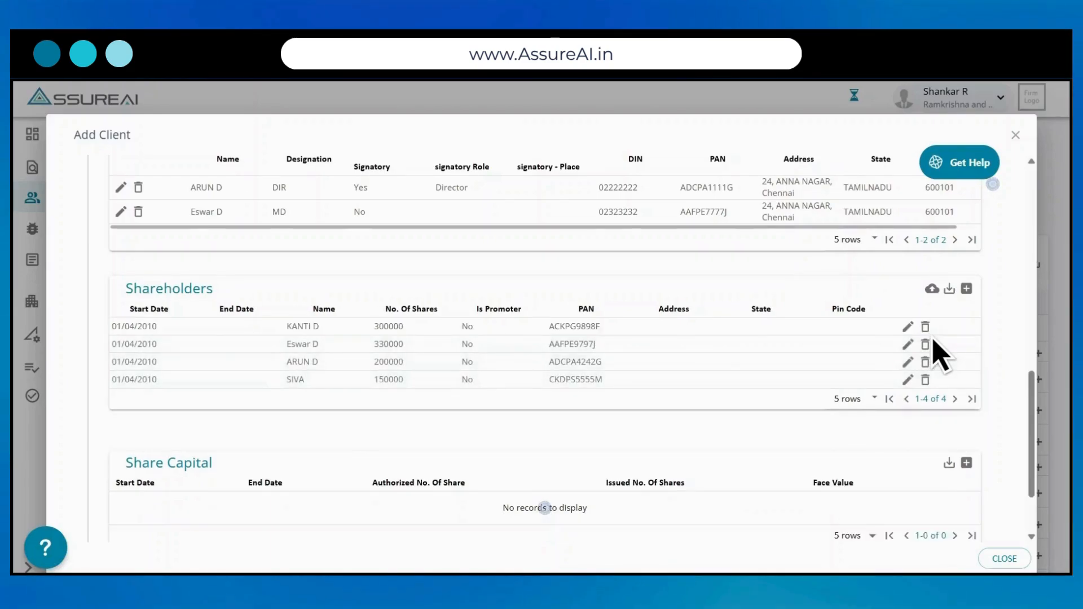
scroll(934, 342, down, 2)
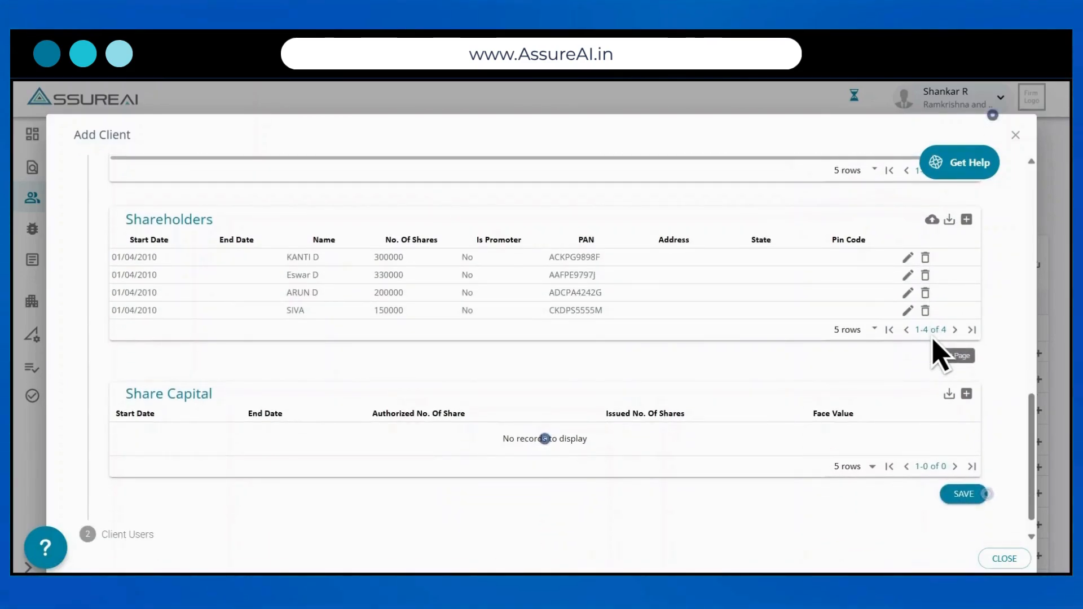
scroll(960, 373, down, 1)
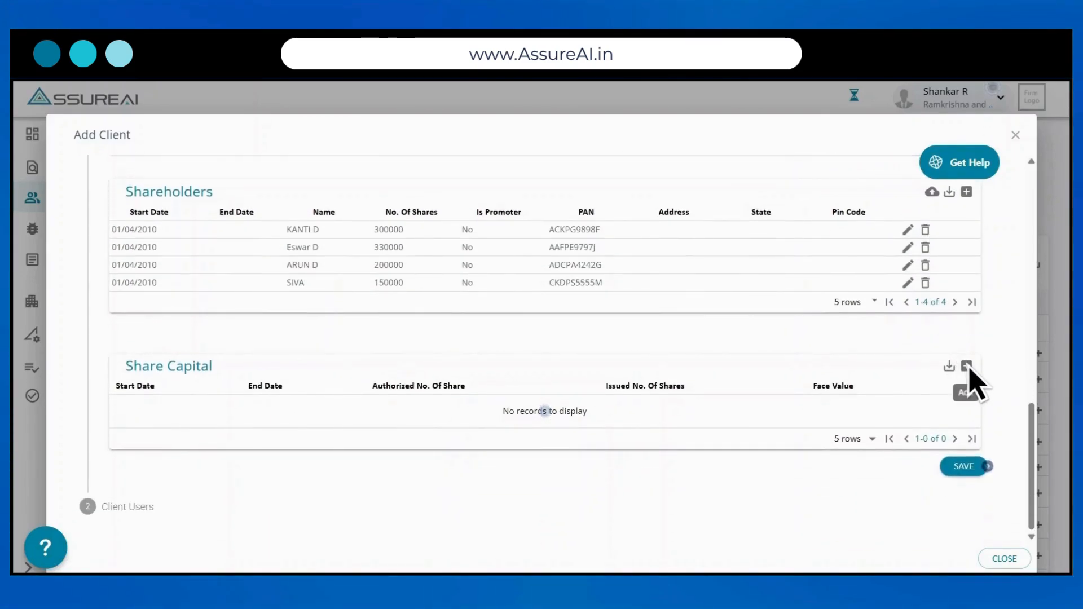
Step: Add a share capital record from 01/04/2010: 10000 authorized, 1000 issued, face value 10
click(967, 367)
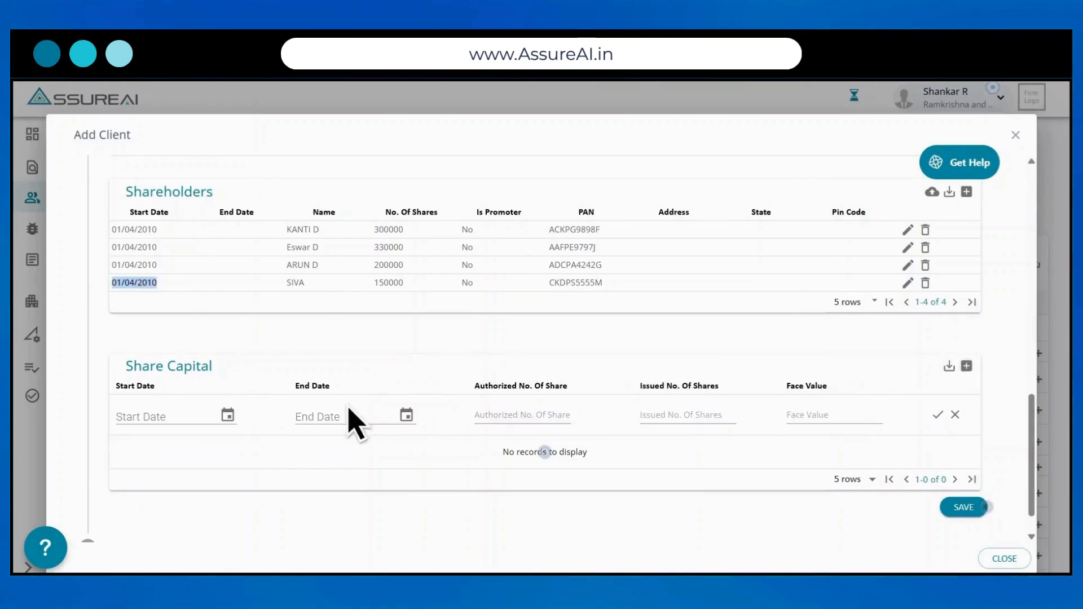
click(140, 423)
text(01/04/2010)
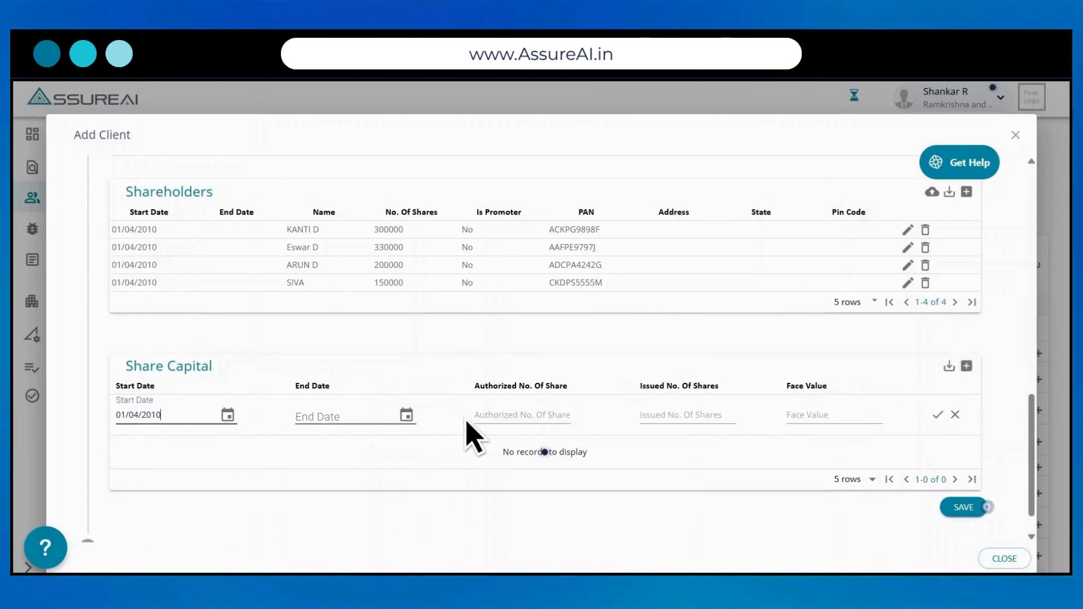
click(495, 424)
text(10000)
click(657, 418)
text(1)
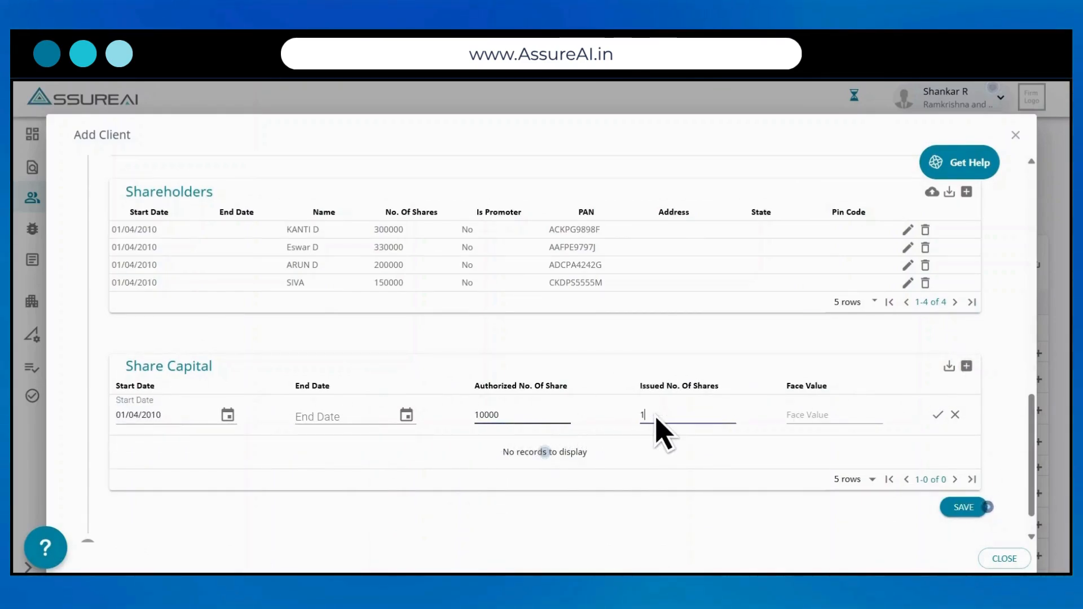
text(000)
click(808, 418)
text(10)
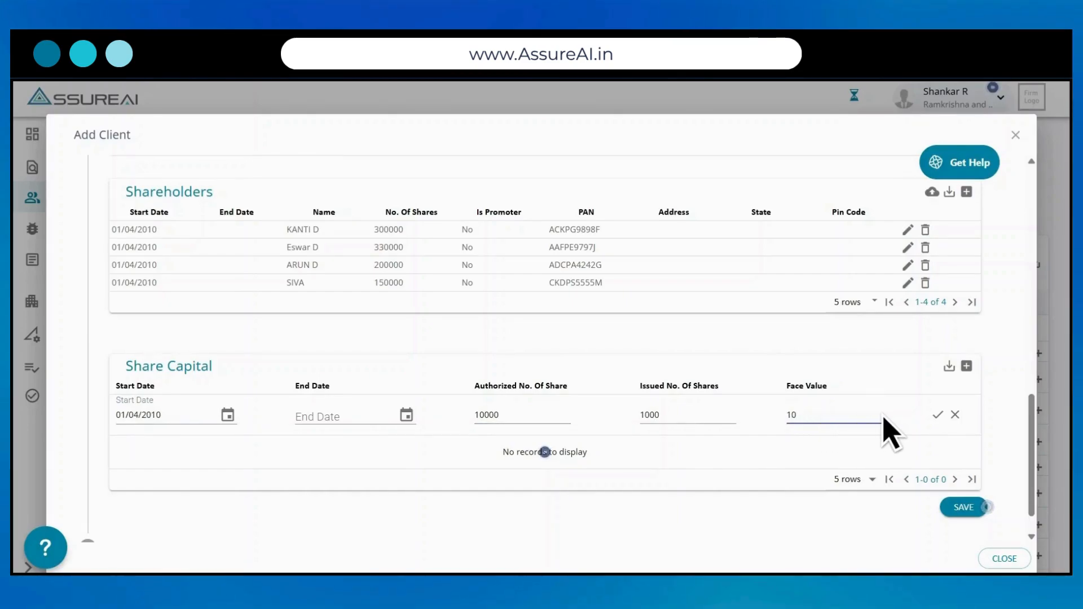
click(938, 417)
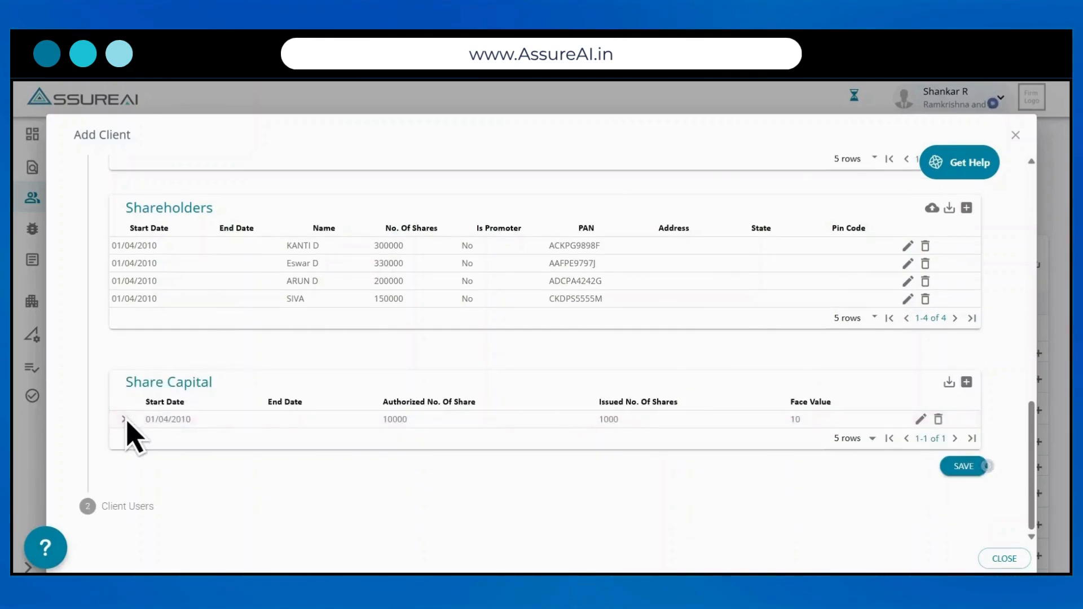
Step: Add 1000 subscribed shares paid up at 10 under that record
click(124, 419)
click(961, 442)
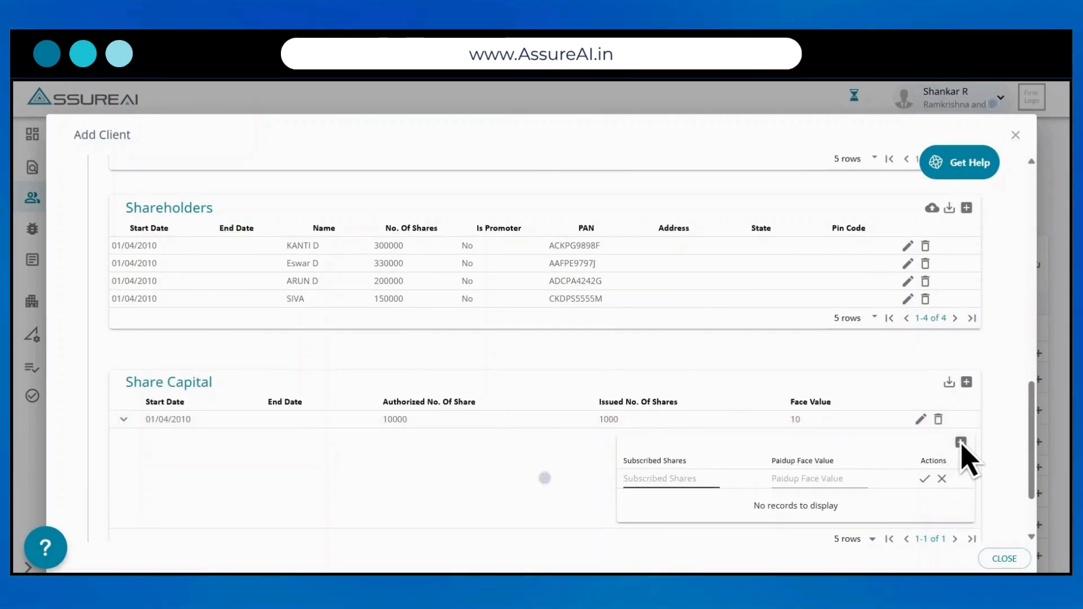
text(1000)
key(Tab)
text(10)
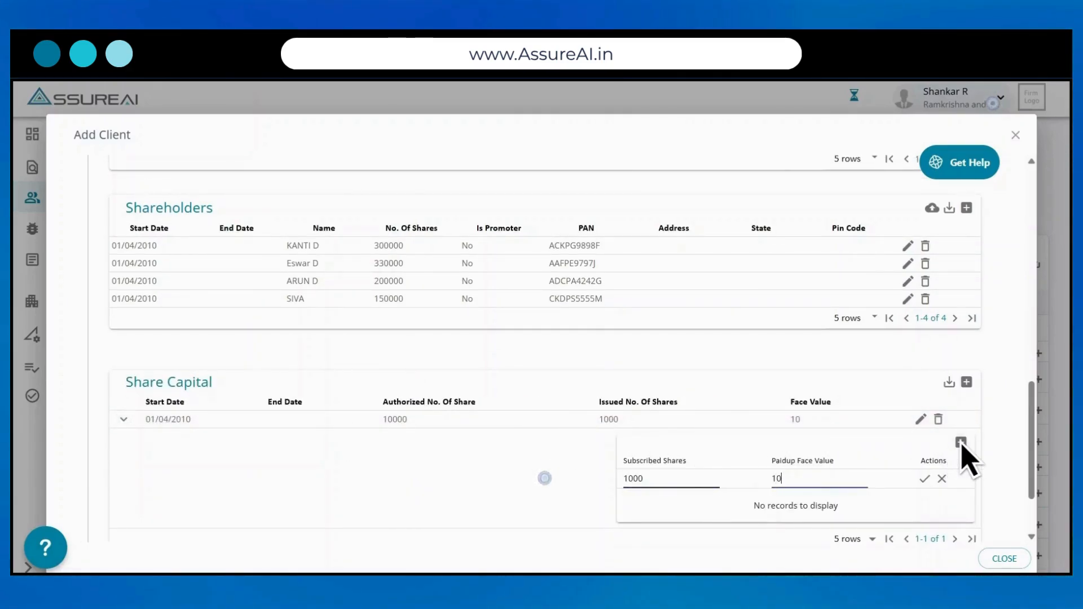
click(925, 479)
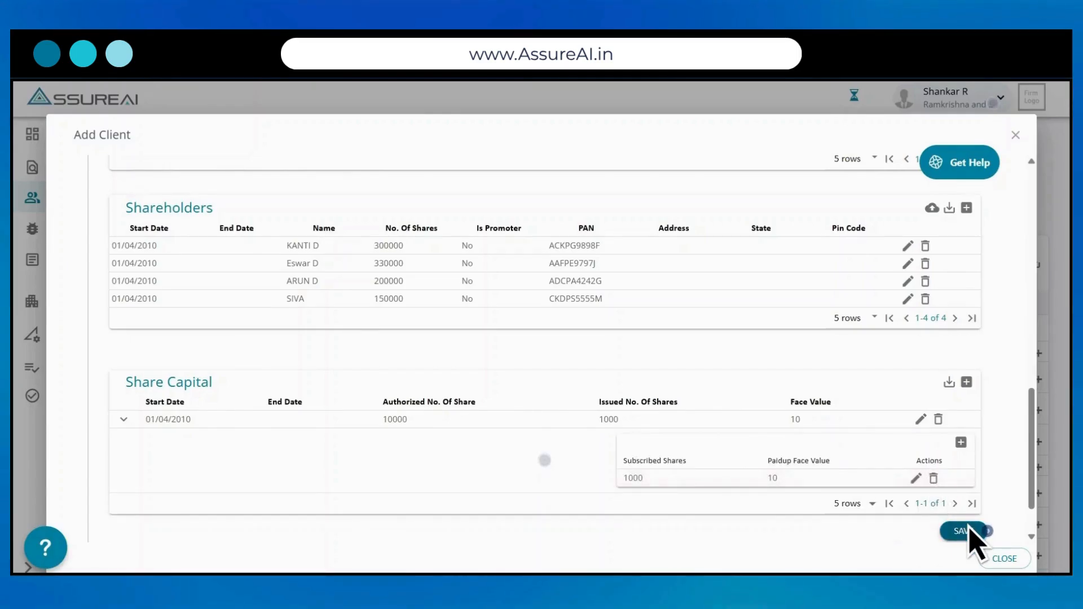
Step: Save the Add Client form with its shareholder and share capital entries
click(977, 532)
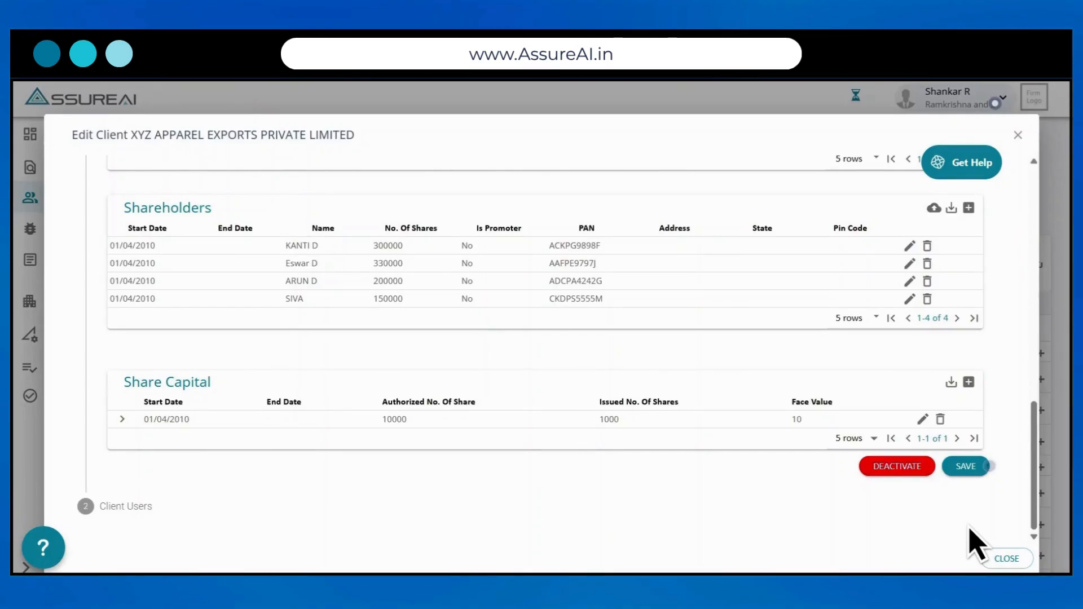
Step: Start a new client user, entering their first name, last name and e-mail address
click(128, 507)
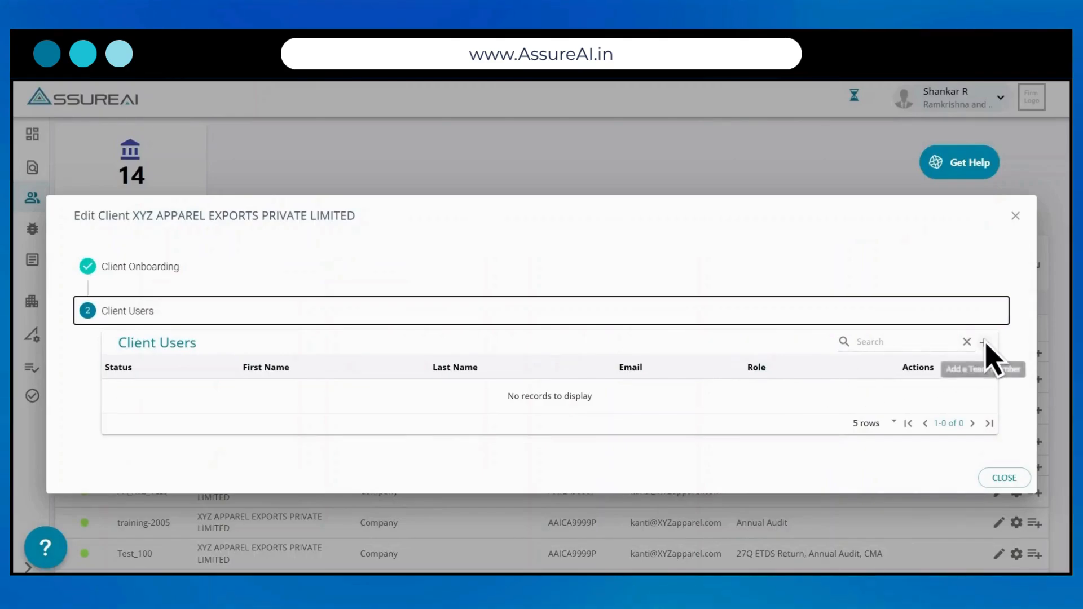
click(986, 343)
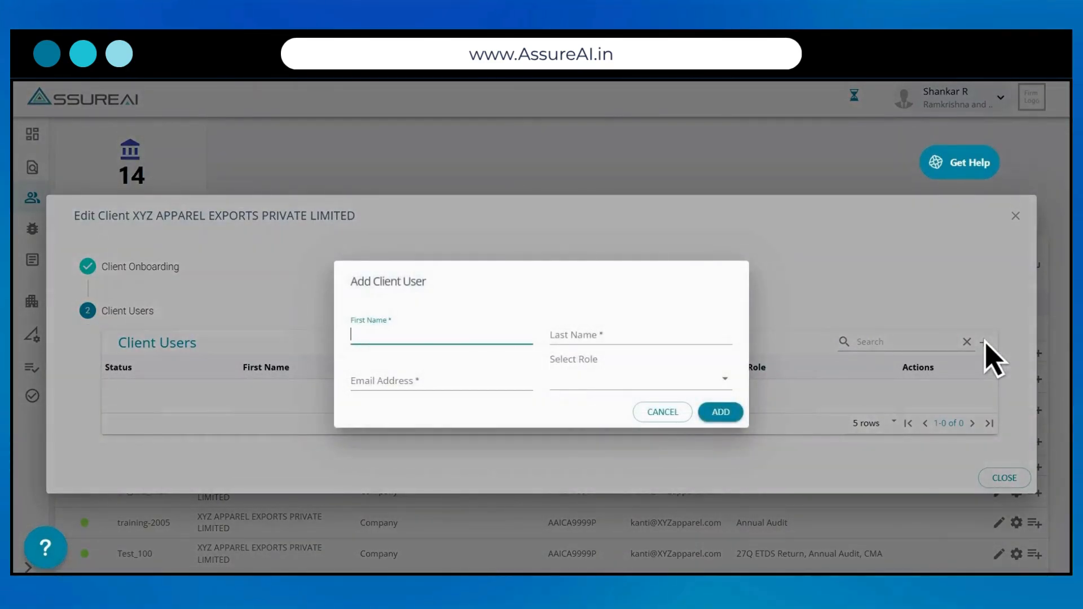
text(ABC)
key(Tab)
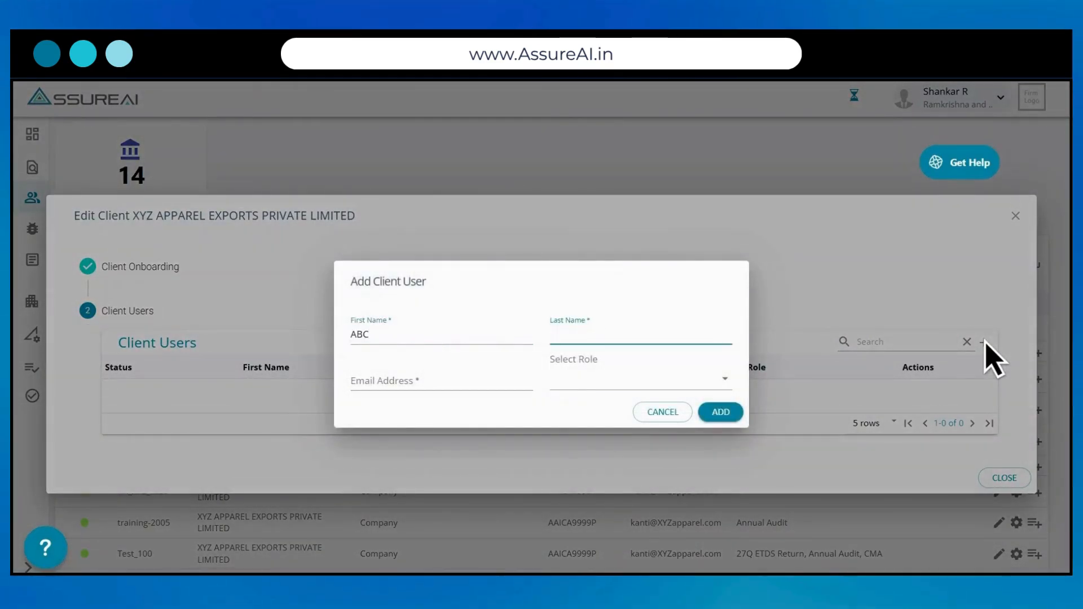
text(Test)
key(Tab)
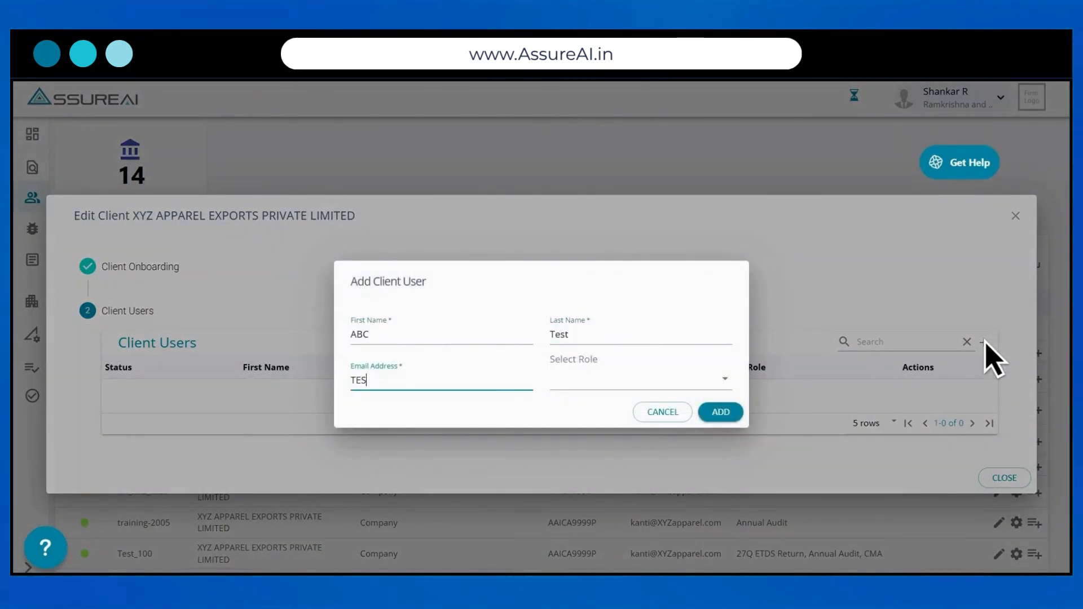
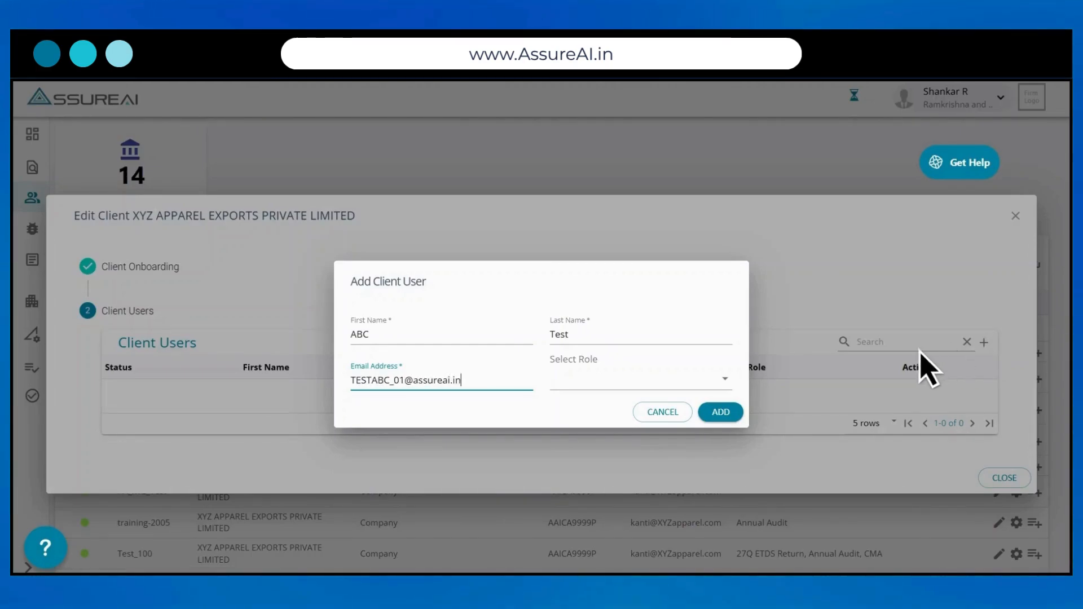
Step: Add the user with the Client Admin role and close the client editing window
click(723, 381)
click(632, 410)
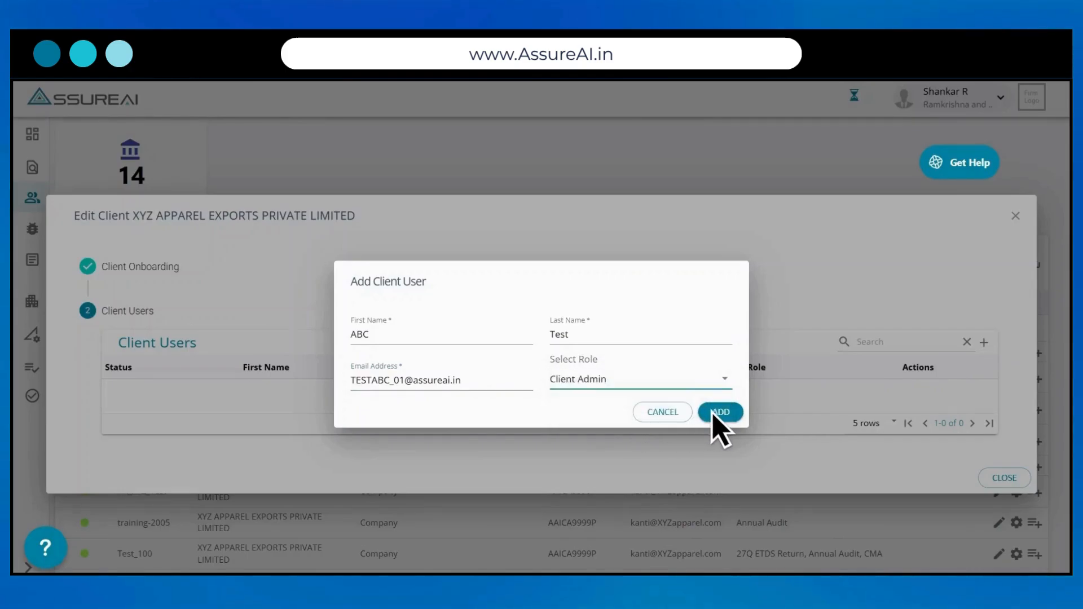
click(717, 412)
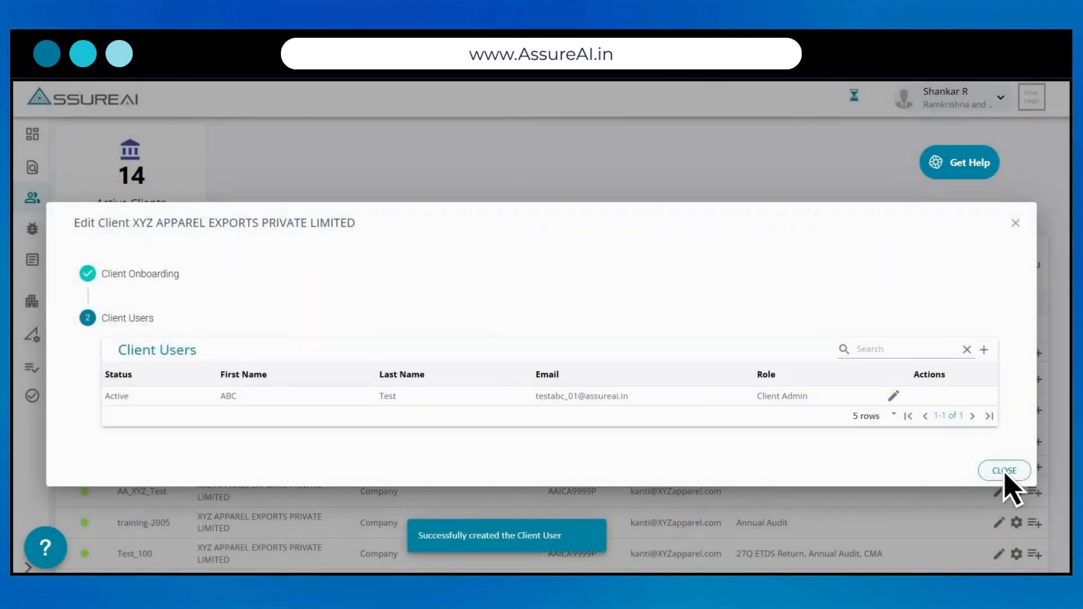
click(1005, 471)
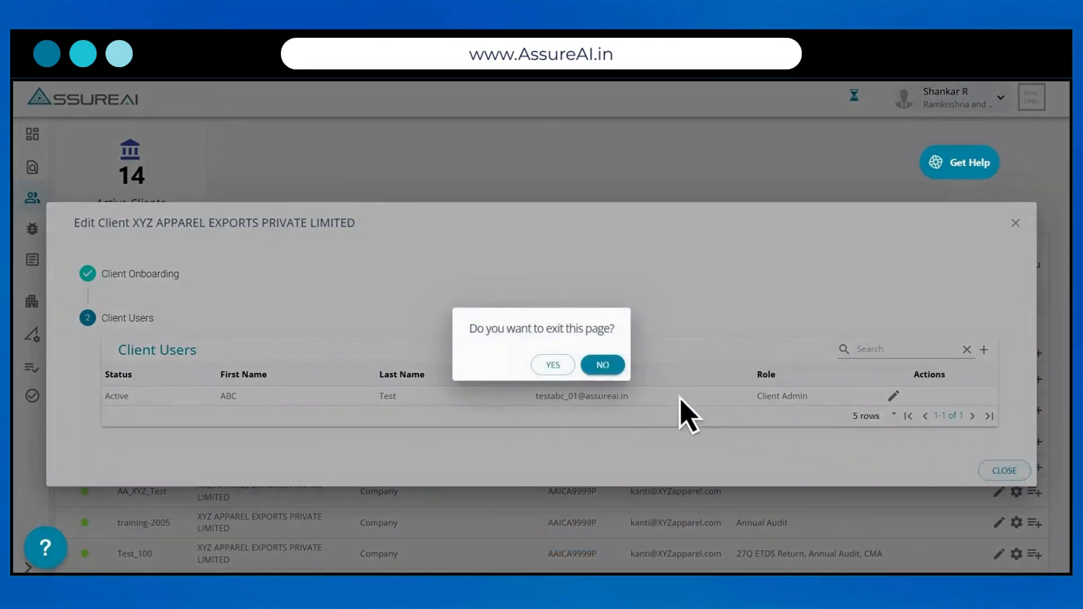
click(555, 372)
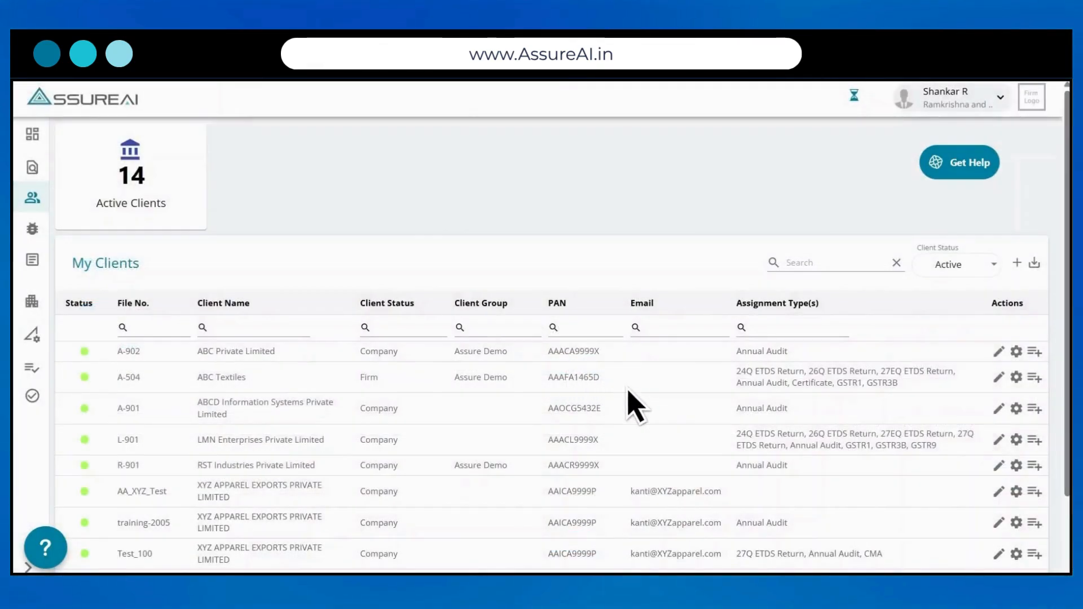
Step: Tick Annual Audit, CMA and Certificate in Client Preferences, save, and return
click(1016, 491)
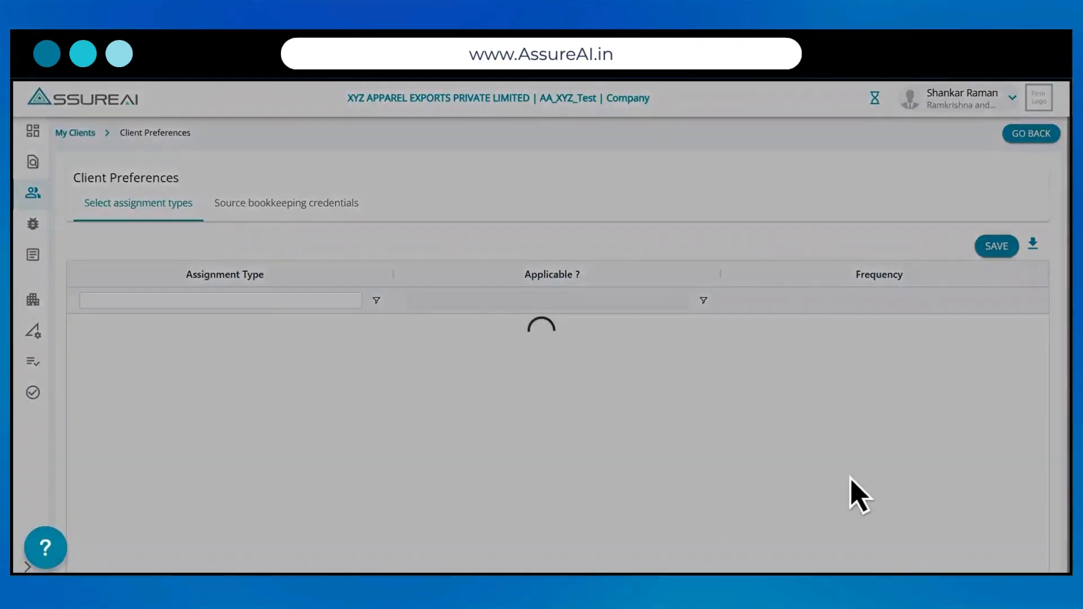
click(417, 438)
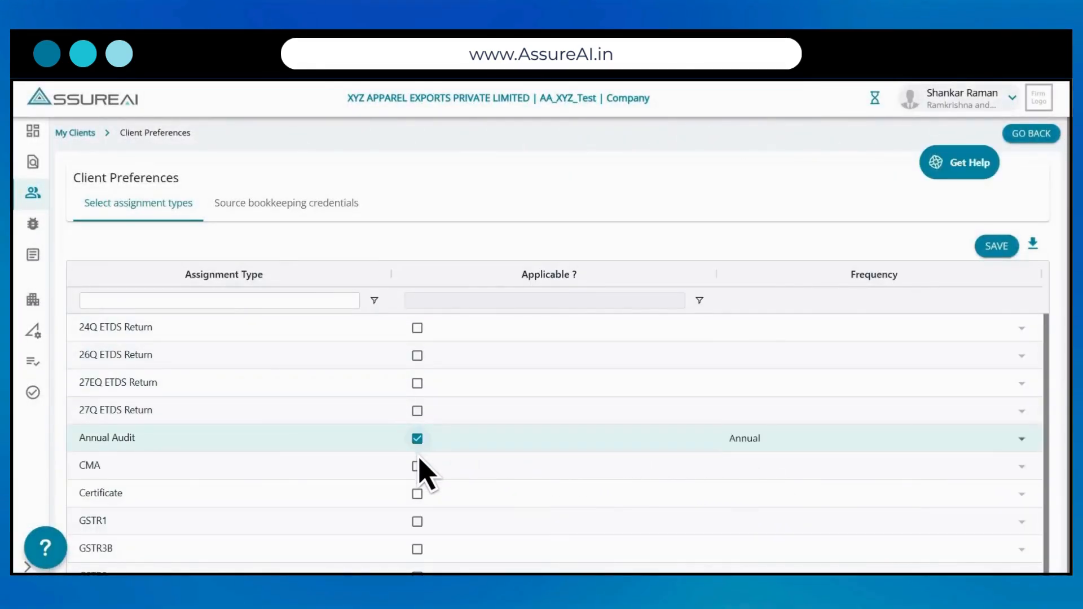
click(417, 466)
click(417, 495)
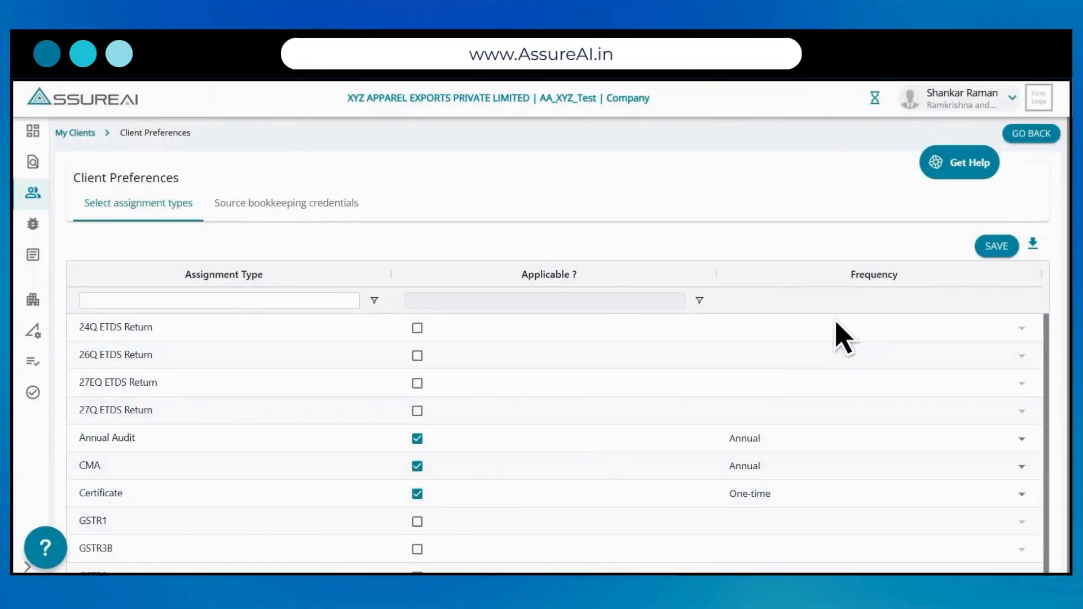
click(997, 246)
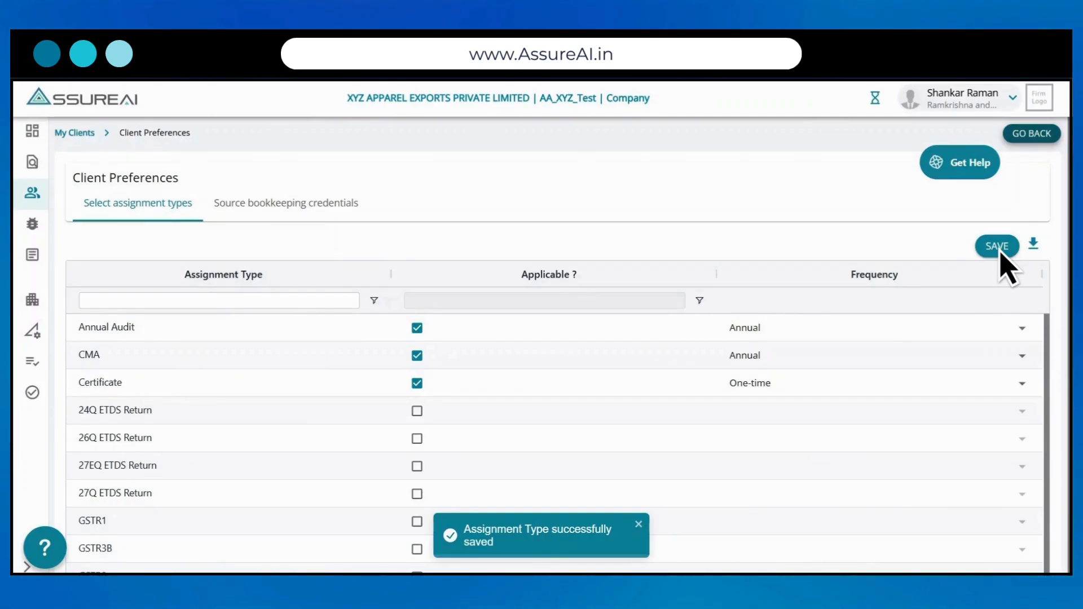
click(1034, 136)
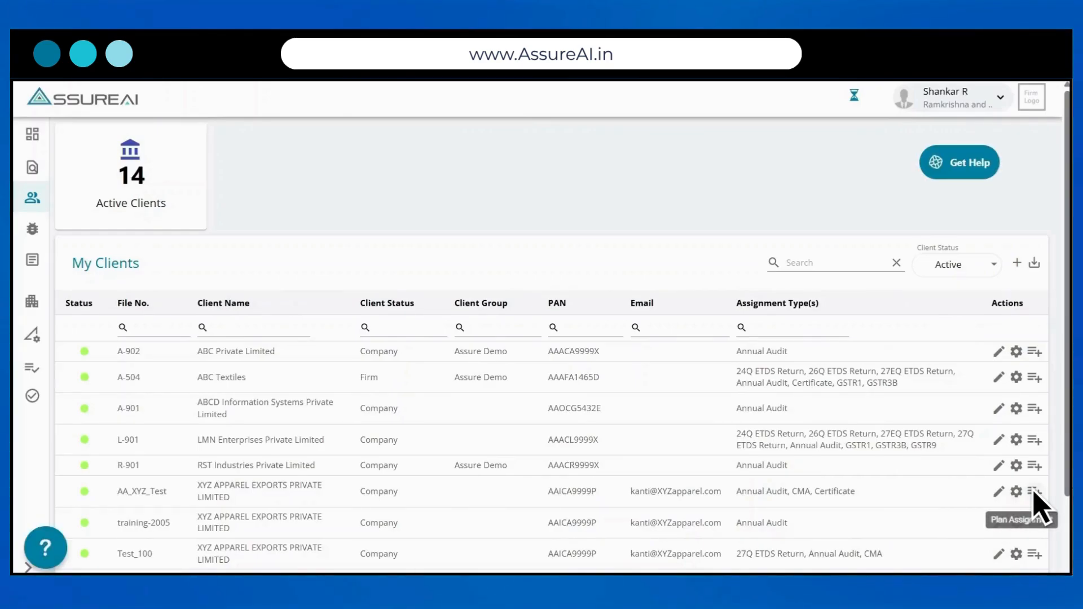
Step: Plan an Annual Audit assignment for period FY 2023-2024
click(1035, 492)
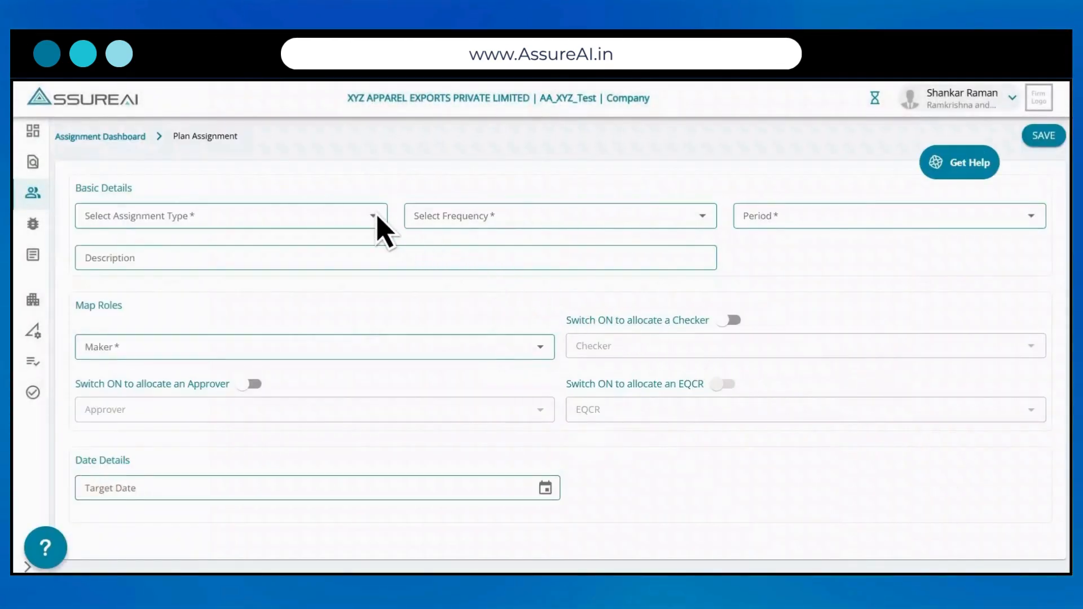
click(377, 217)
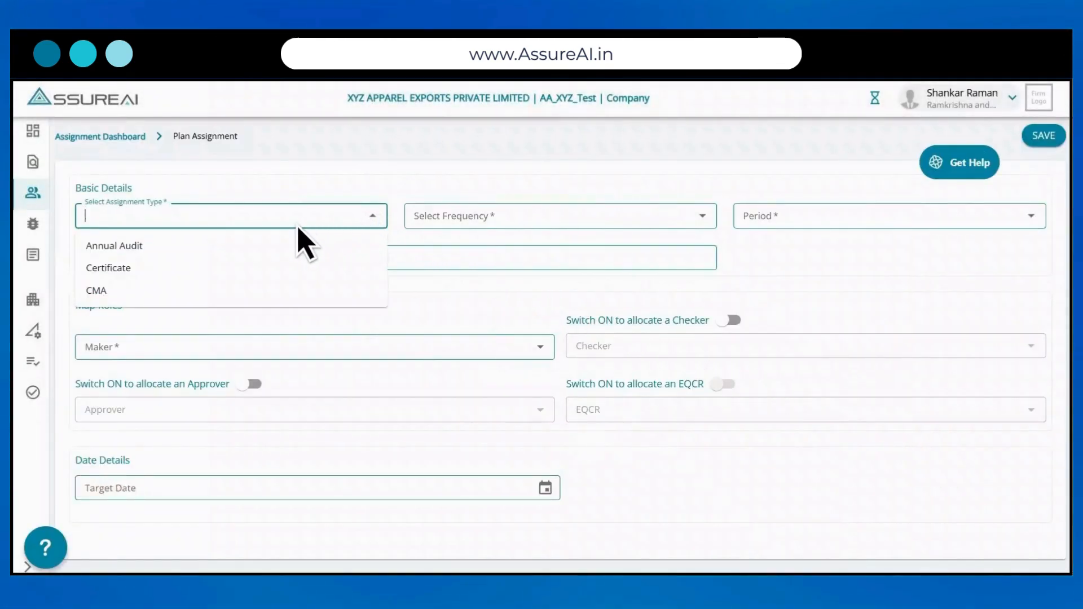
click(126, 250)
click(1031, 216)
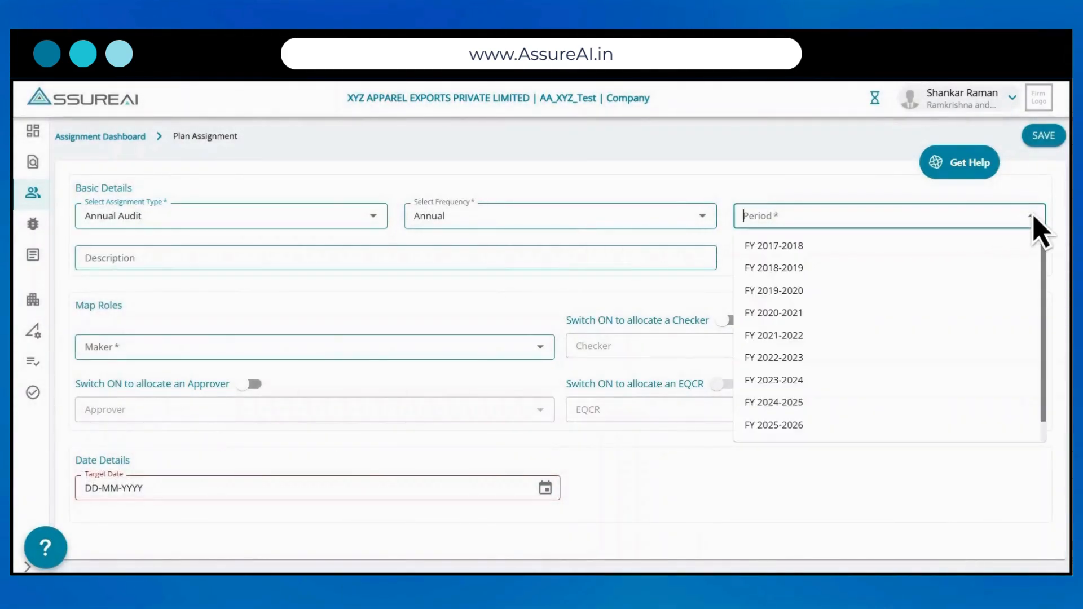
click(798, 380)
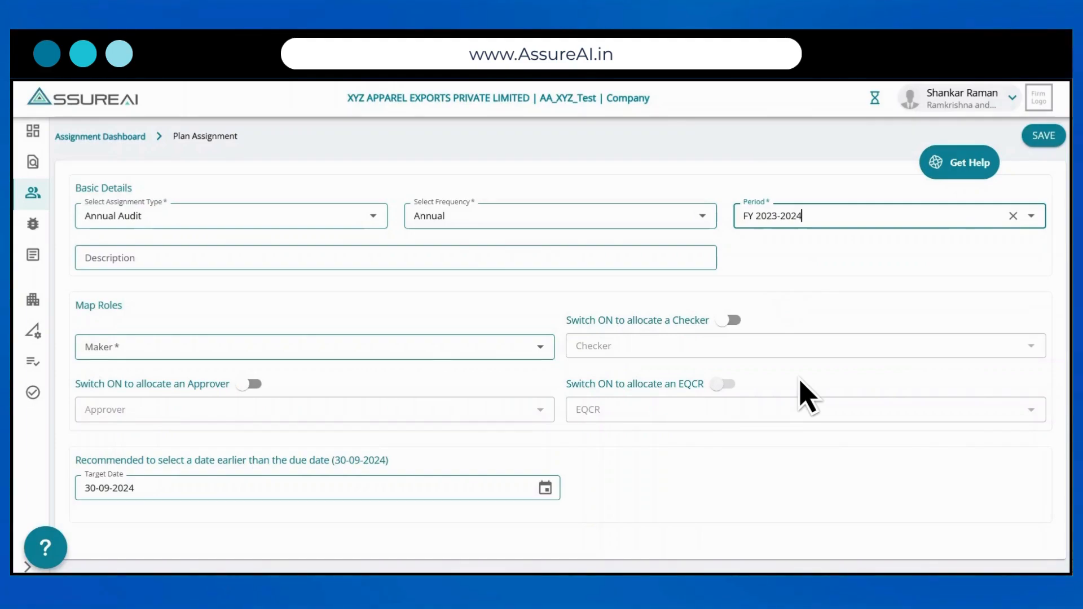
Step: Add three makers to the assignment
click(540, 347)
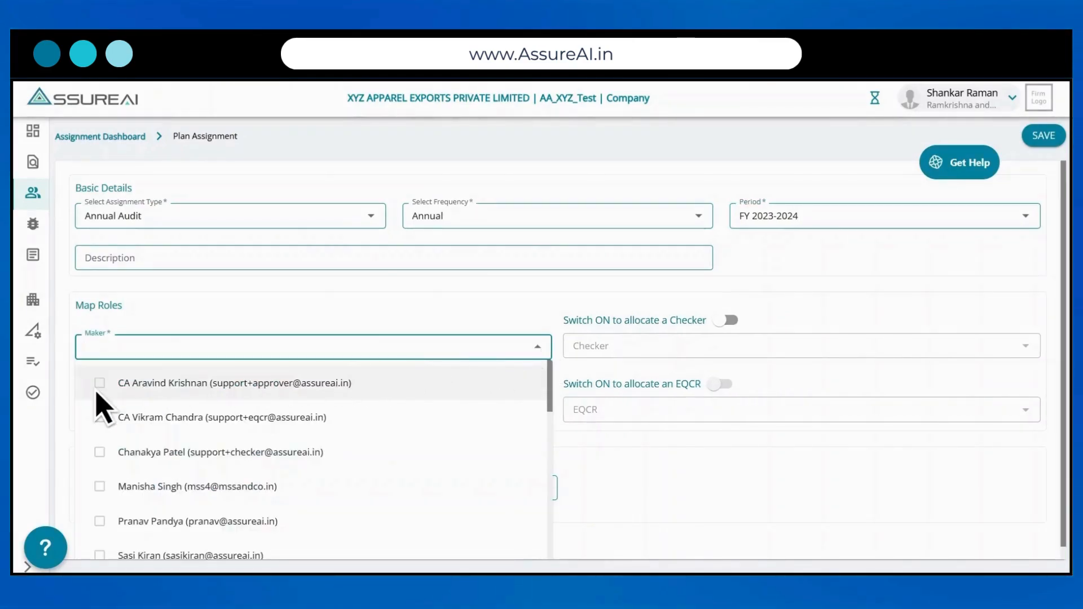
click(98, 390)
click(97, 420)
scroll(101, 496, down, 3)
click(99, 543)
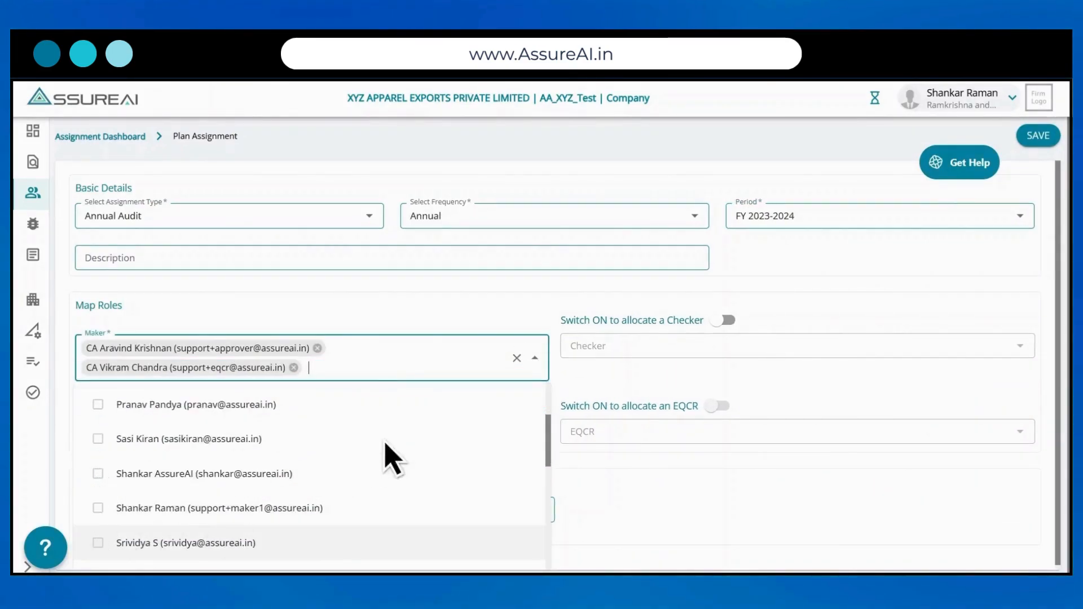
Step: Enable checker allocation, overriding permissions, and add two checkers
click(724, 320)
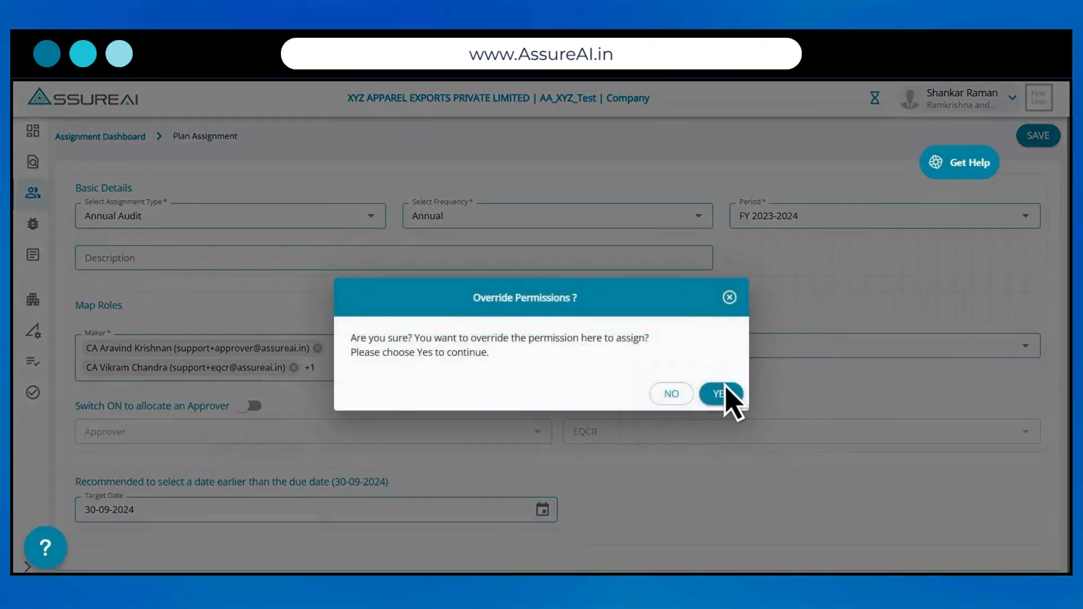
click(721, 394)
click(1031, 355)
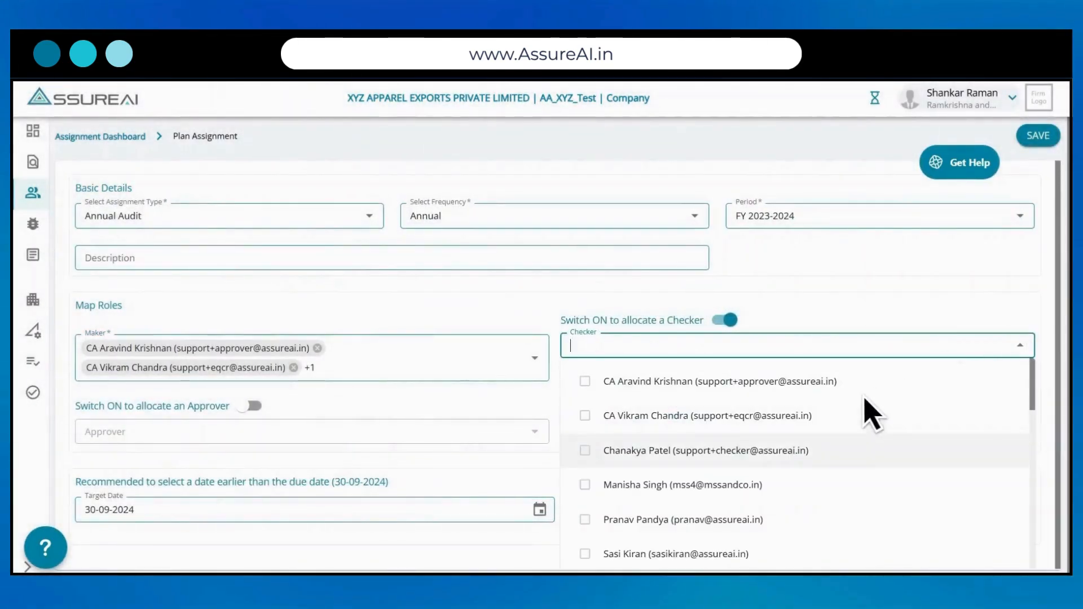
click(587, 489)
click(588, 523)
Step: Enable approver allocation, overriding permissions, and add two approvers
click(252, 406)
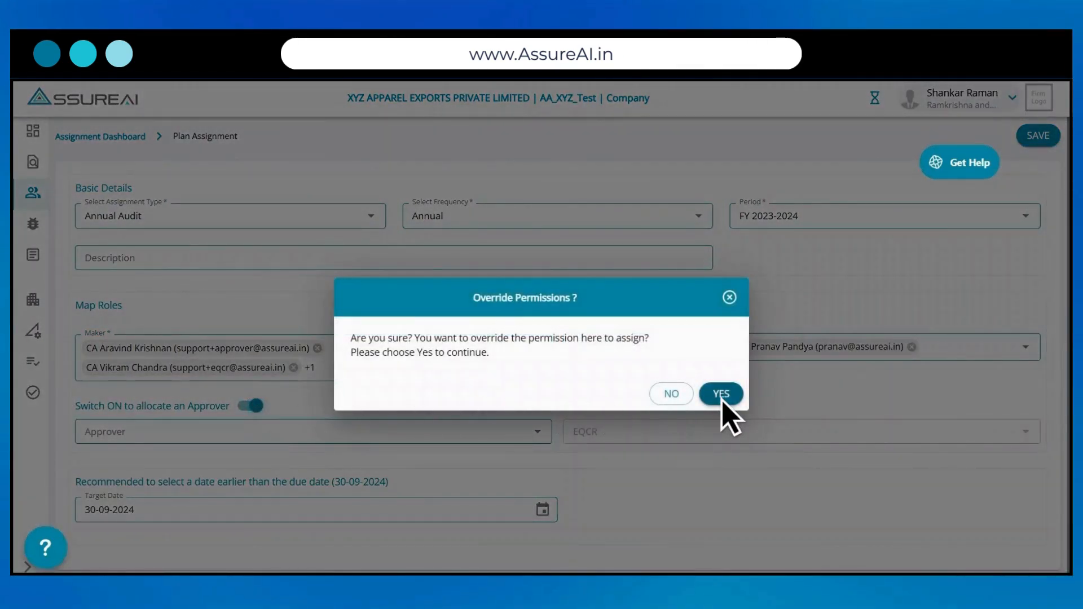
click(721, 393)
click(150, 432)
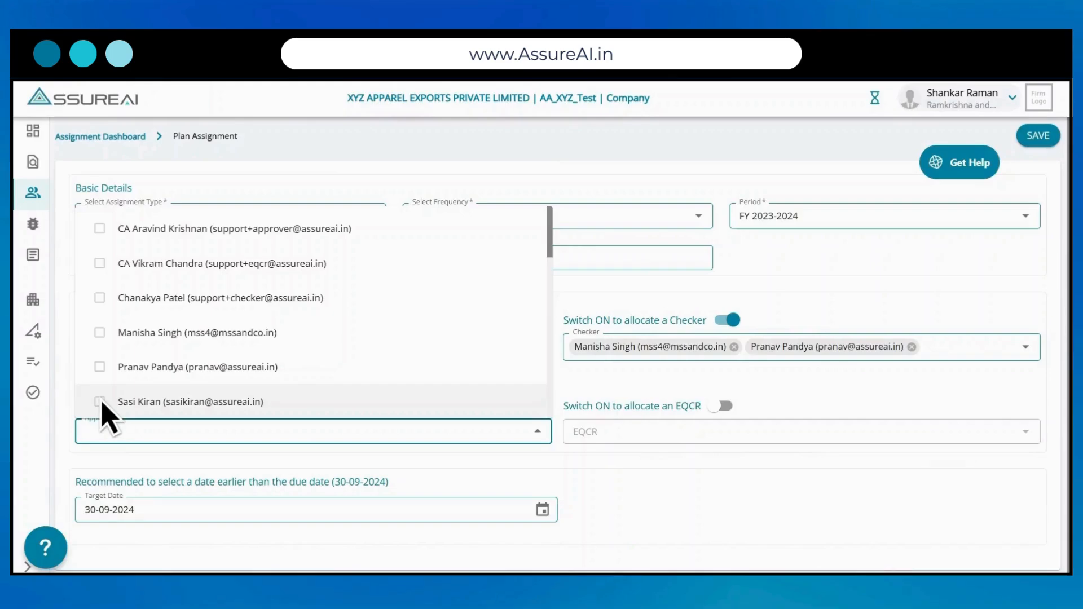
click(102, 401)
click(100, 368)
Step: Enable EQCR review with two reviewers and save the planned assignment
click(725, 406)
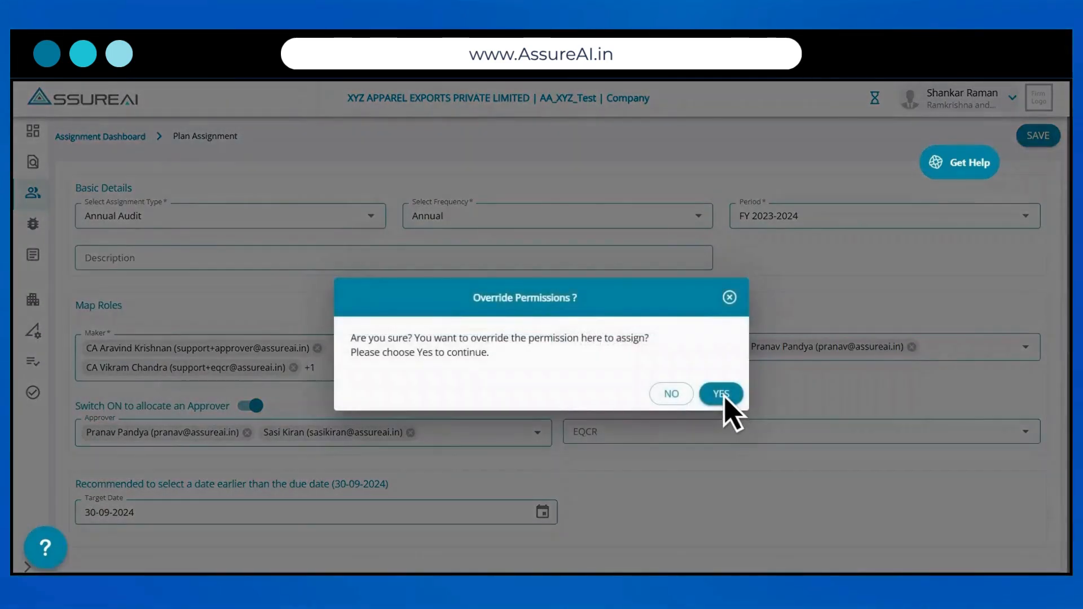
click(719, 395)
click(676, 434)
click(588, 401)
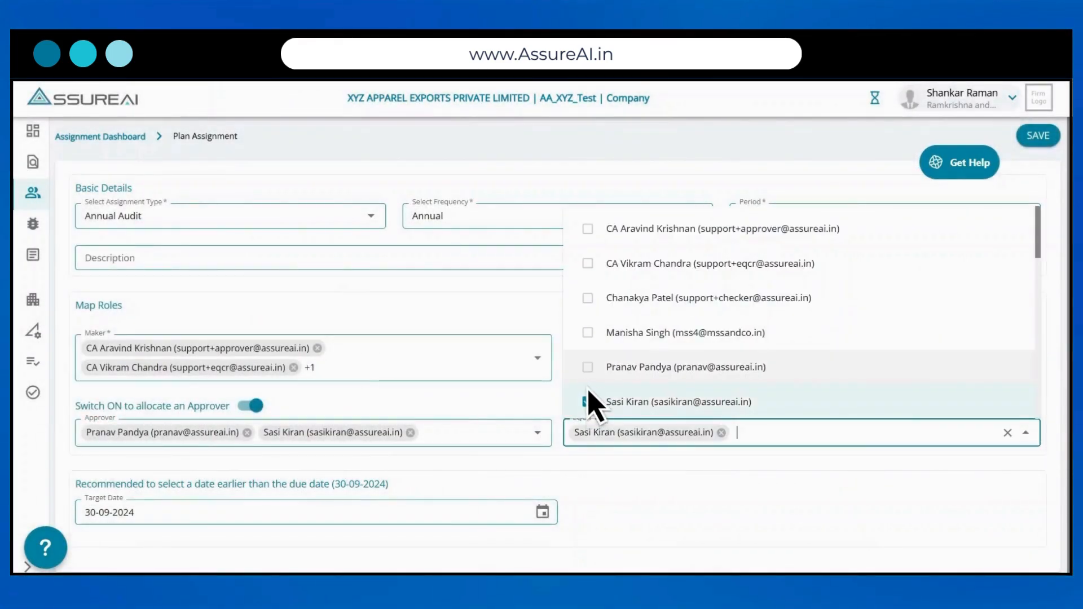
click(589, 367)
key(Escape)
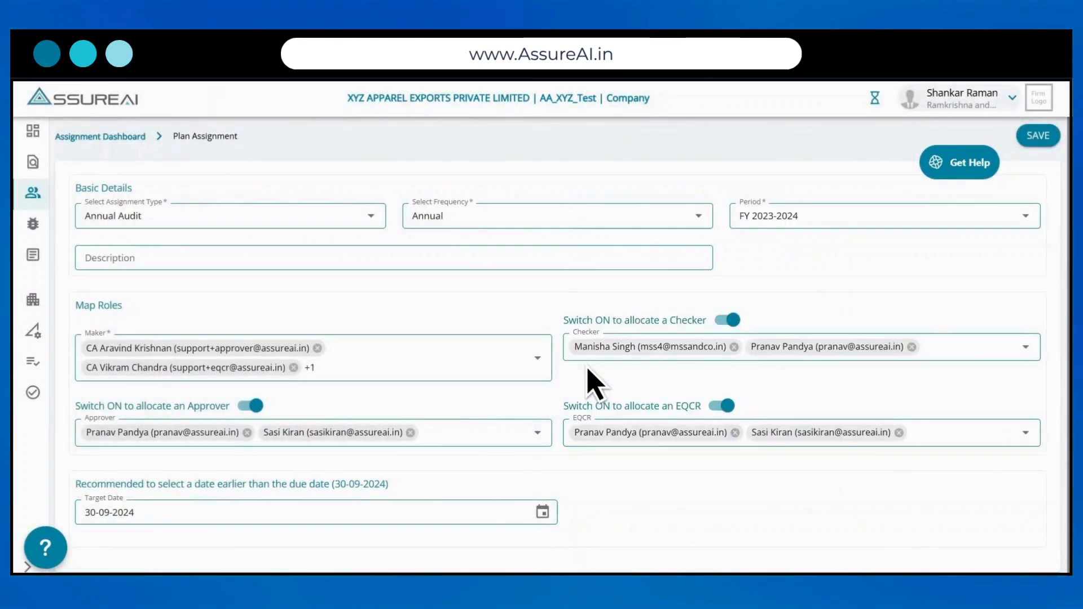
click(1035, 139)
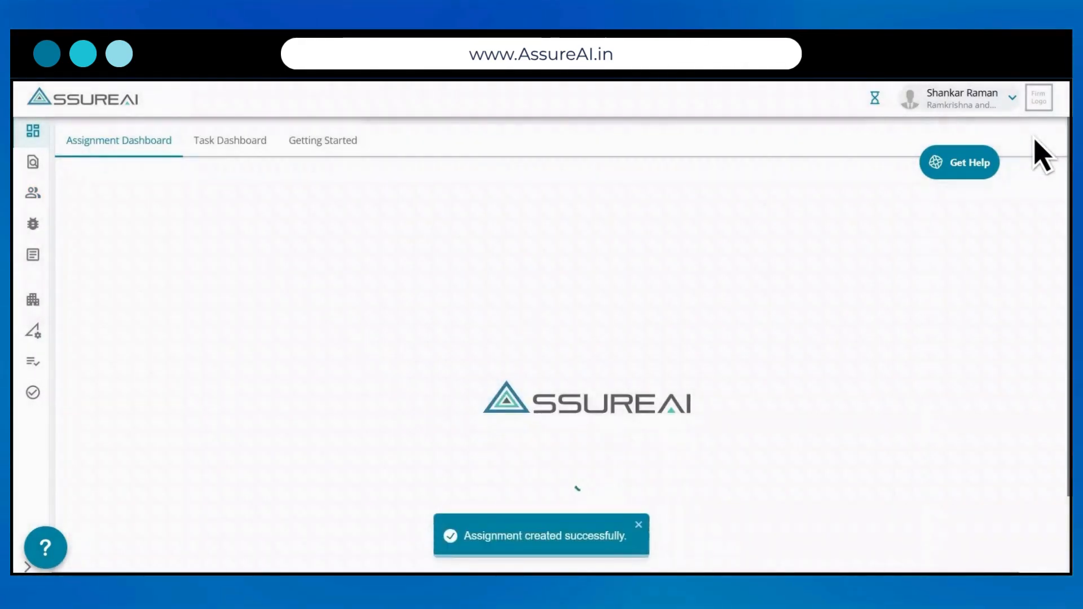